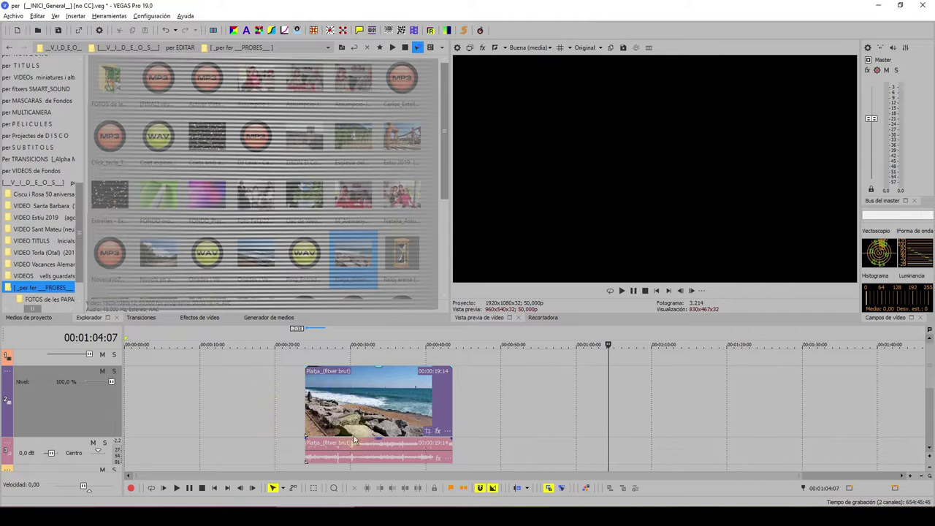
# Step: Ungroup the Platja clip's video and audio and slide each one independently, finishing with both starts aligned
pyautogui.click(390, 454)
pyautogui.press('u')
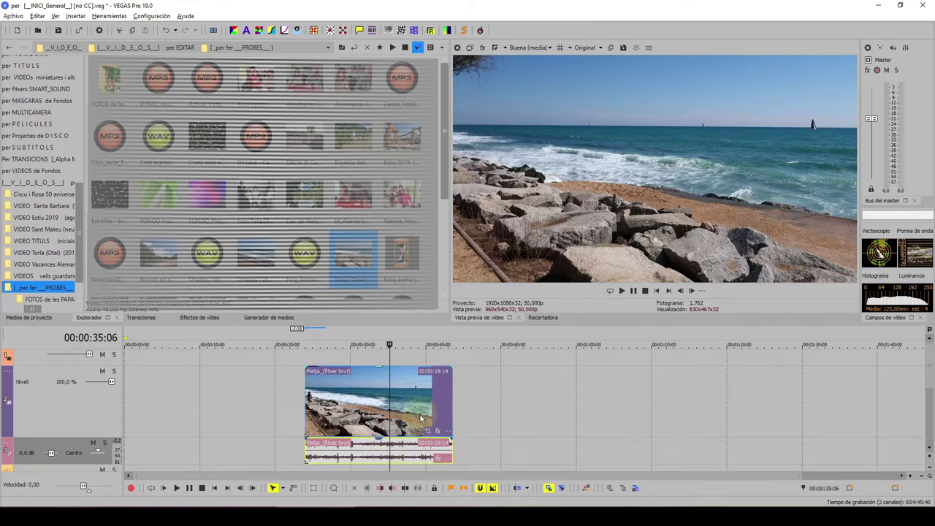
pyautogui.moveTo(419, 410); pyautogui.dragTo(343, 406)
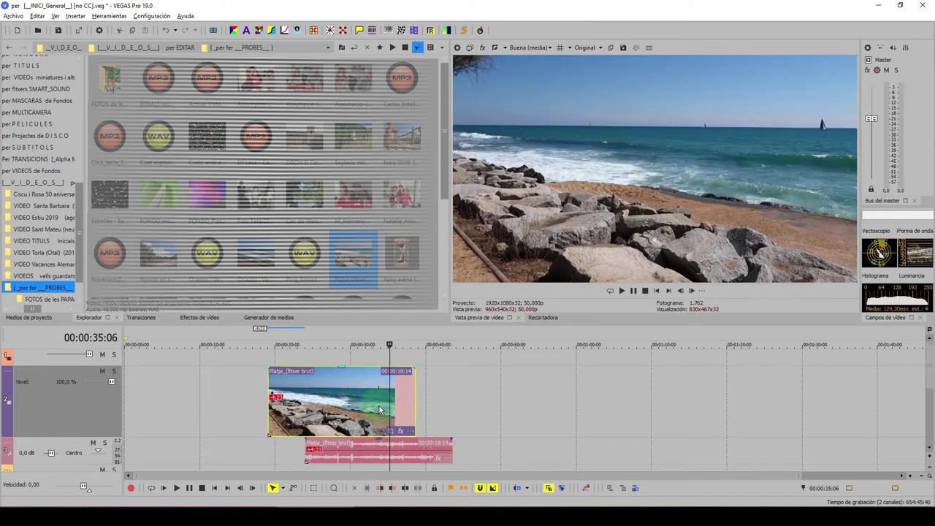
pyautogui.moveTo(371, 456); pyautogui.dragTo(422, 457)
pyautogui.moveTo(366, 454); pyautogui.dragTo(292, 453)
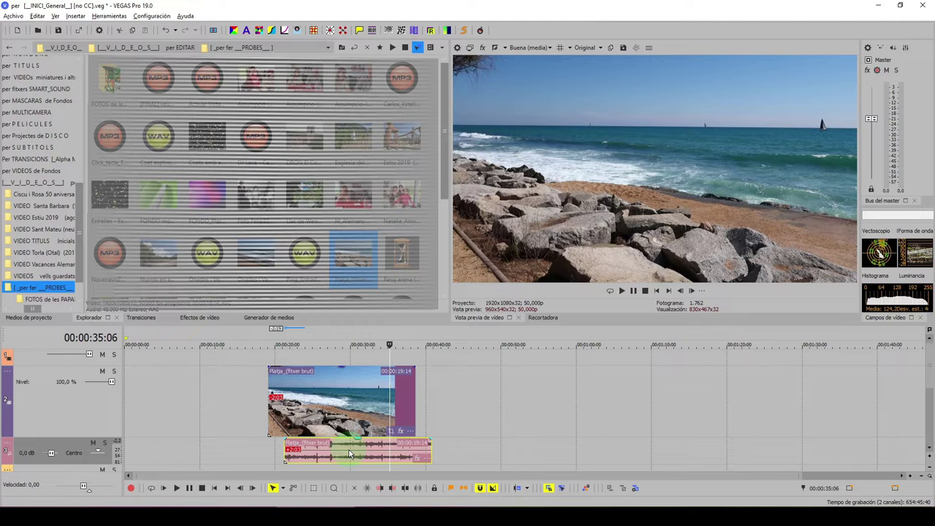
pyautogui.moveTo(330, 409); pyautogui.dragTo(346, 407)
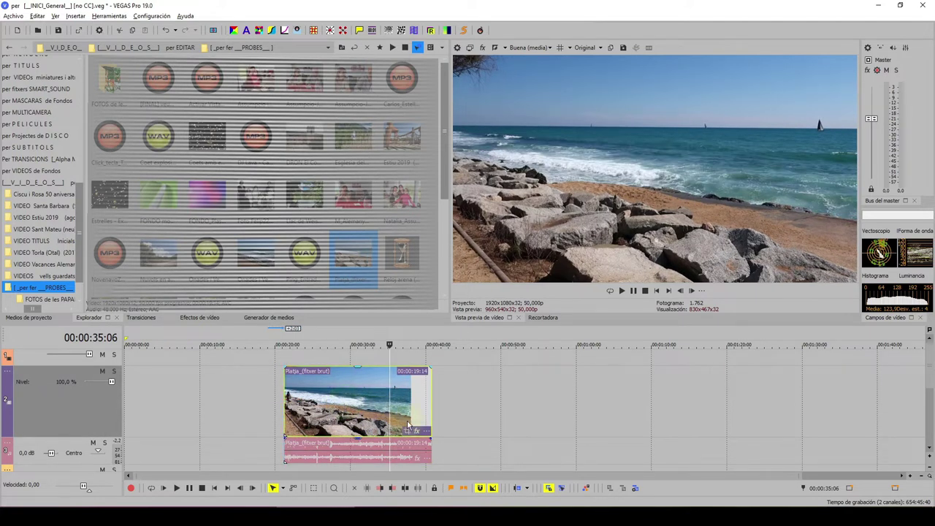
# Step: Group the Platja clip's video and audio together again and move them as one slightly earlier on the timeline
pyautogui.press('ctrl')
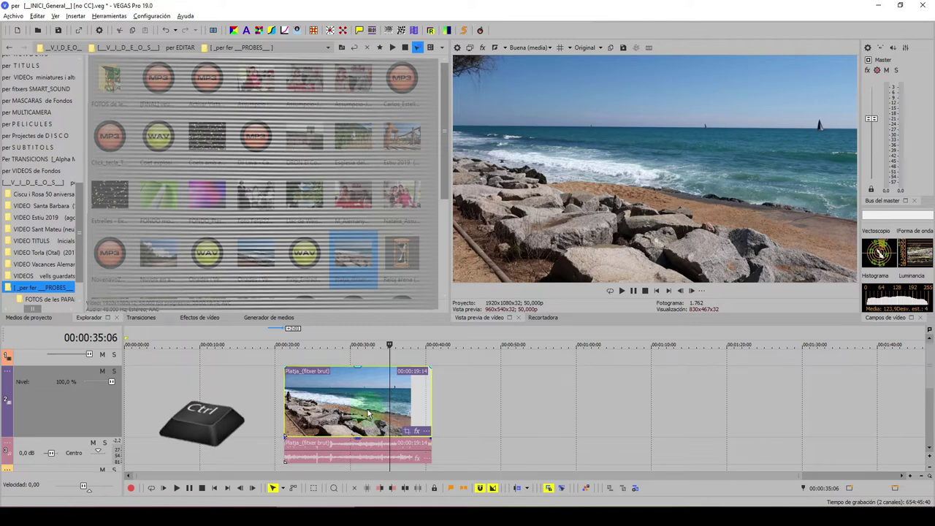
pyautogui.click(367, 414)
pyautogui.keyDown('ctrl'); pyautogui.click(351, 449); pyautogui.keyUp('ctrl')
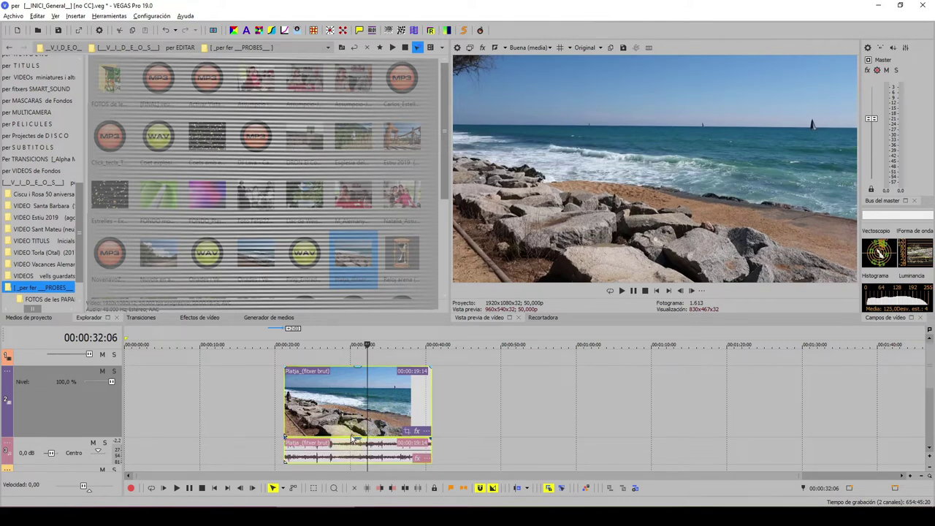
pyautogui.press('g')
pyautogui.moveTo(346, 410)
pyautogui.mouseDown()
pyautogui.moveTo(429, 409)
pyautogui.moveTo(338, 408)
pyautogui.mouseUp()
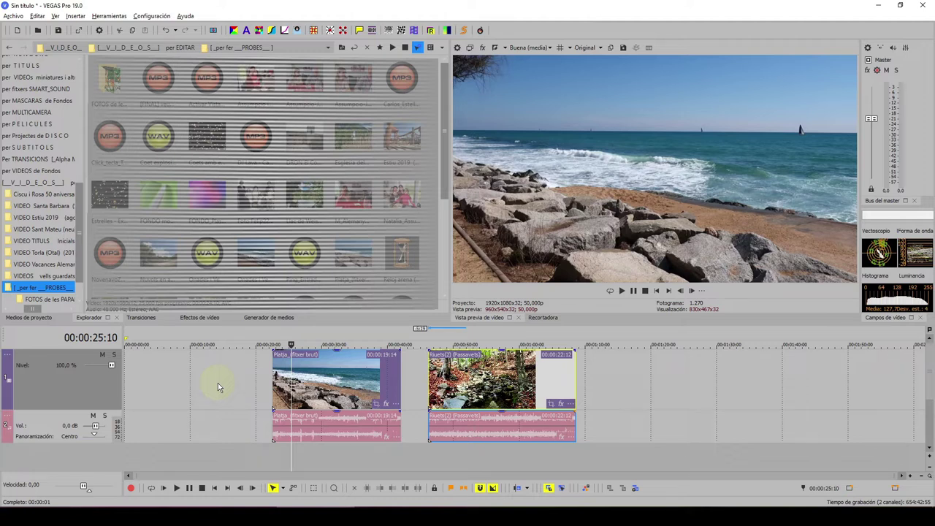
# Step: Ungroup the video and audio of both the Platja clip and the Riuets(2) clip
pyautogui.click(332, 379)
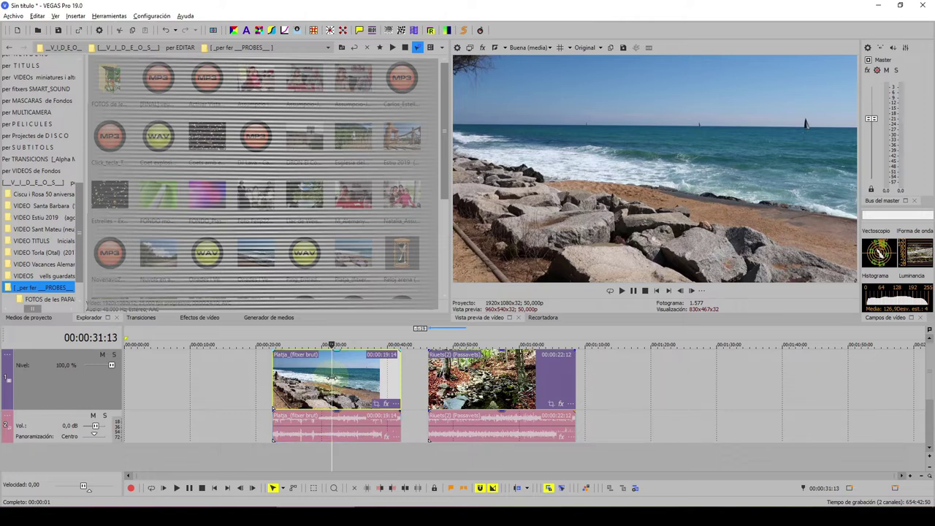
pyautogui.press('u')
pyautogui.click(472, 387)
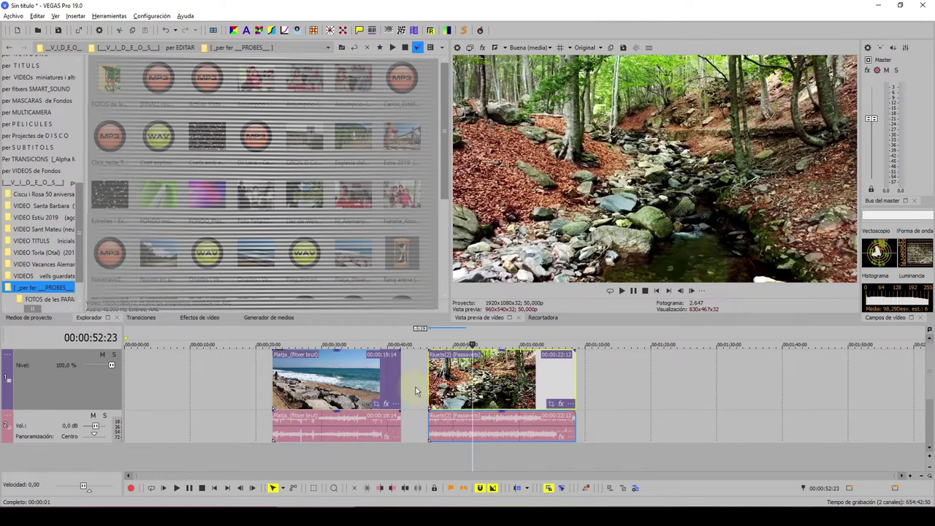
pyautogui.press('u')
# Step: Trim the end of the Platja video to a length of 00:00:14:04 and the start of the Riuets(2) audio to 00:00:17:16
pyautogui.moveTo(398, 380); pyautogui.dragTo(363, 384)
pyautogui.click(447, 382)
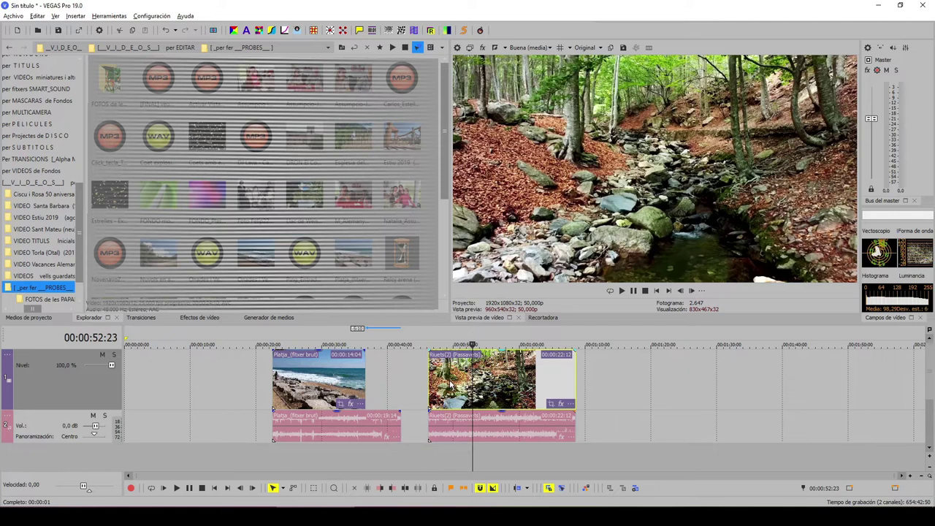
pyautogui.click(444, 377)
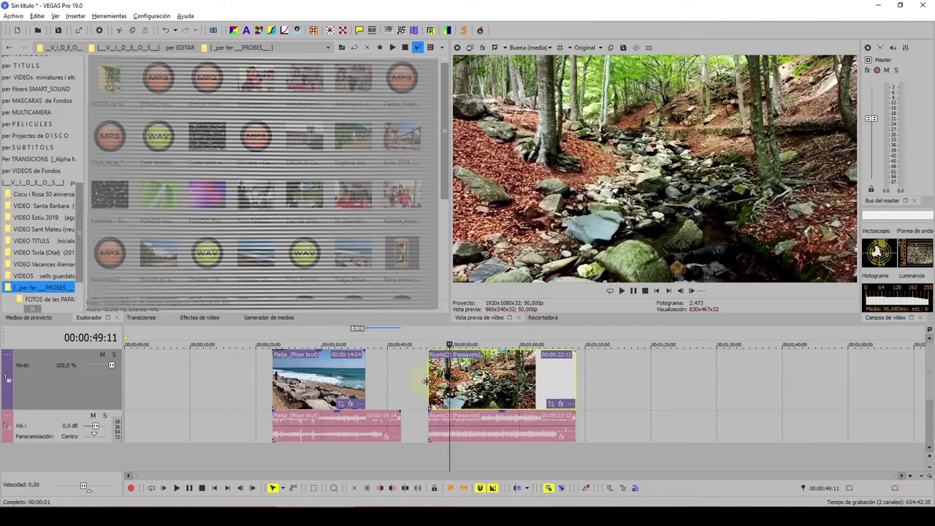
pyautogui.click(443, 429)
pyautogui.moveTo(431, 428); pyautogui.dragTo(461, 424)
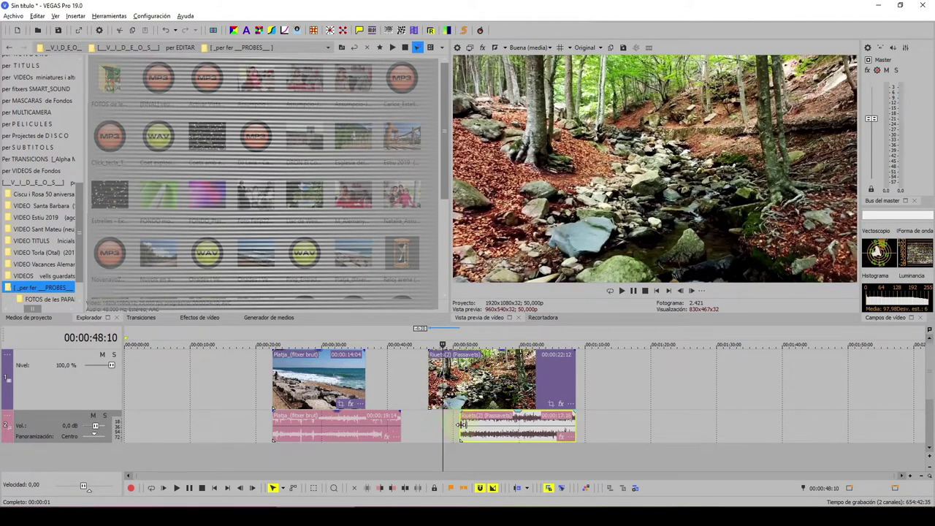
# Step: Group each clip's video with its own audio and slide the Riuets(2) group earlier to meet the trimmed Platja clip
pyautogui.click(319, 374)
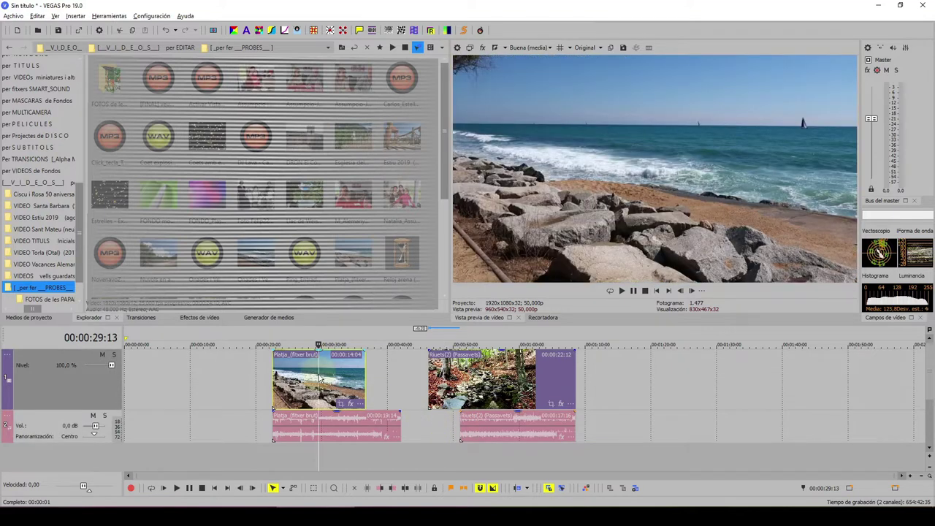
pyautogui.keyDown('ctrl'); pyautogui.click(329, 432); pyautogui.keyUp('ctrl')
pyautogui.press('g')
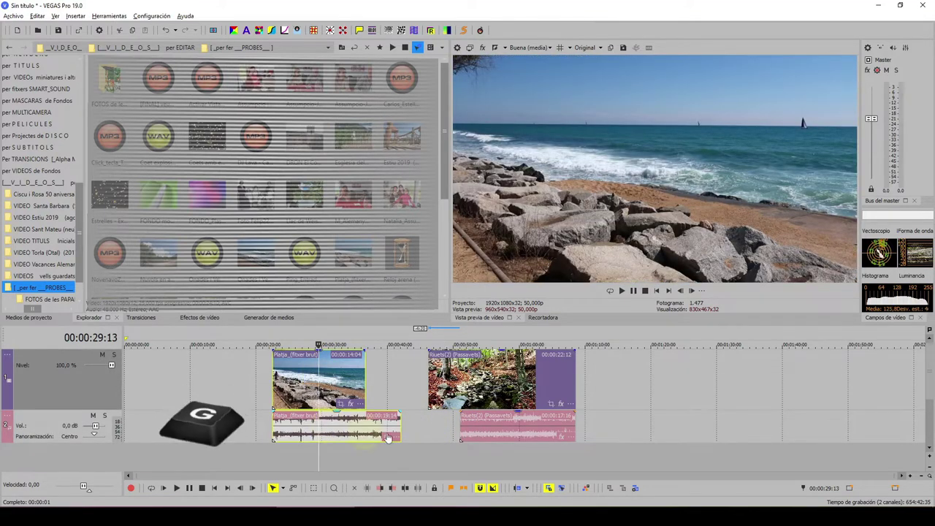
pyautogui.click(511, 380)
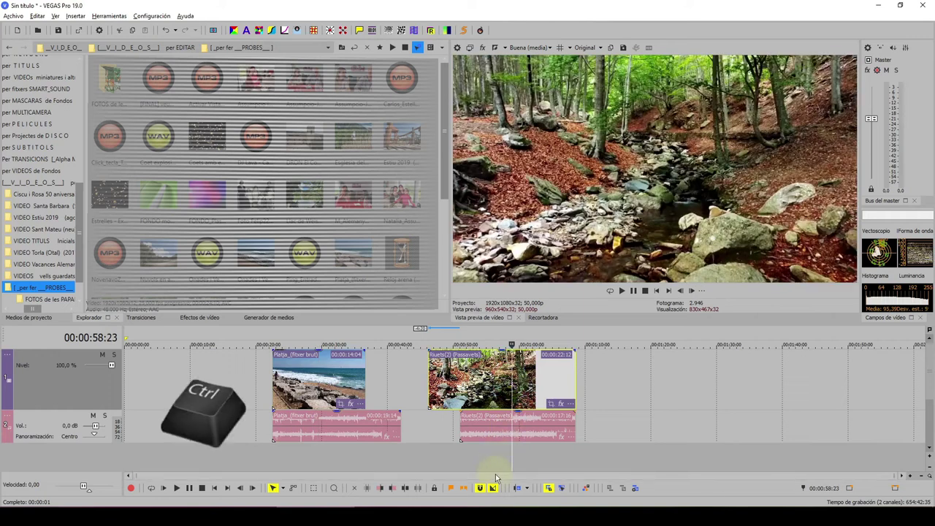
pyautogui.keyDown('ctrl'); pyautogui.click(490, 433); pyautogui.keyUp('ctrl')
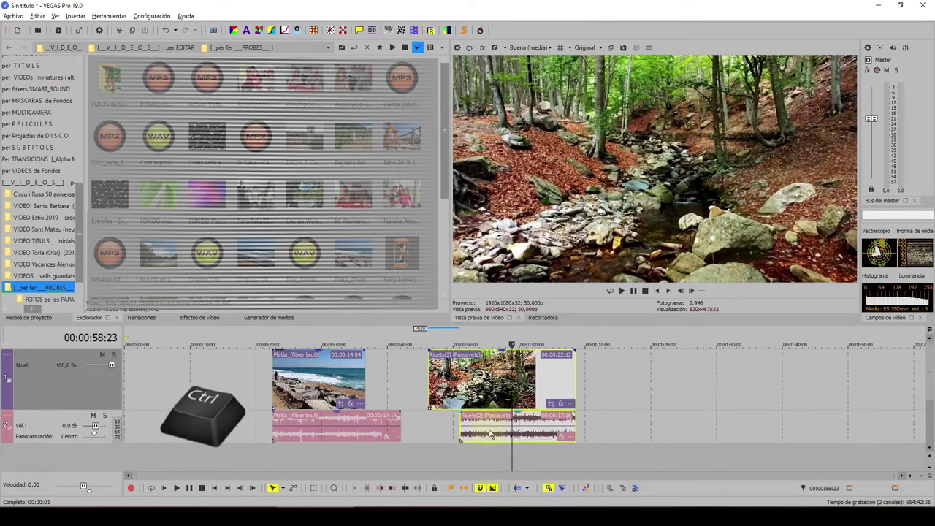
pyautogui.press('g')
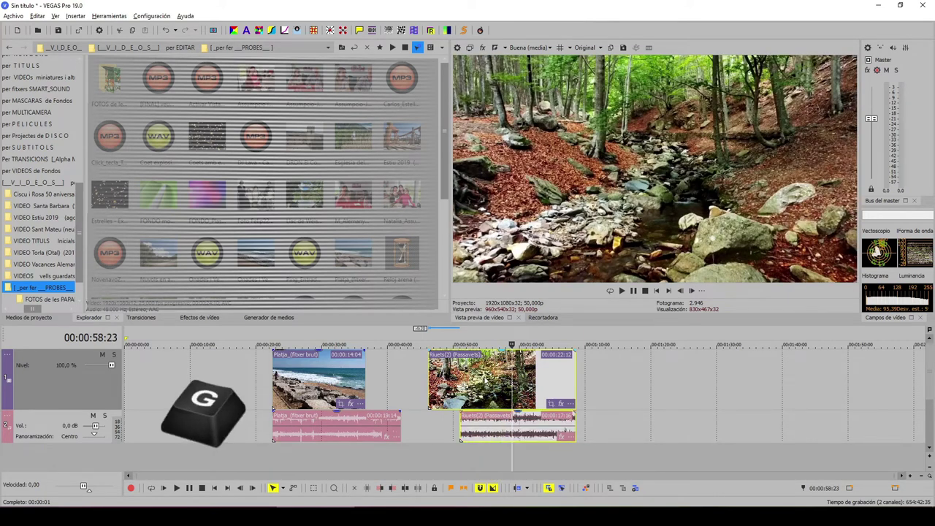
pyautogui.moveTo(489, 382); pyautogui.dragTo(410, 381)
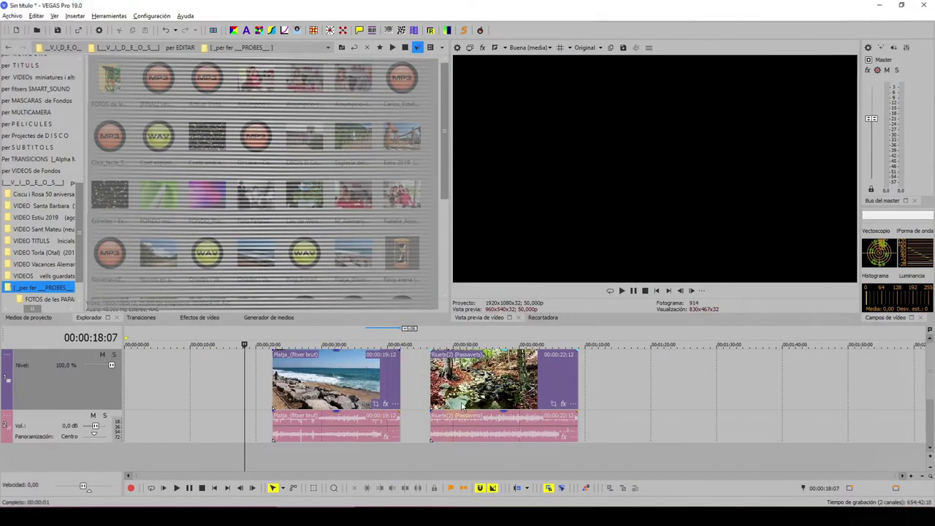
# Step: Trim the start of the Riuets(2) video to a length of 00:00:17:13 and the end of the Platja audio to 00:00:14:22
pyautogui.click(458, 385)
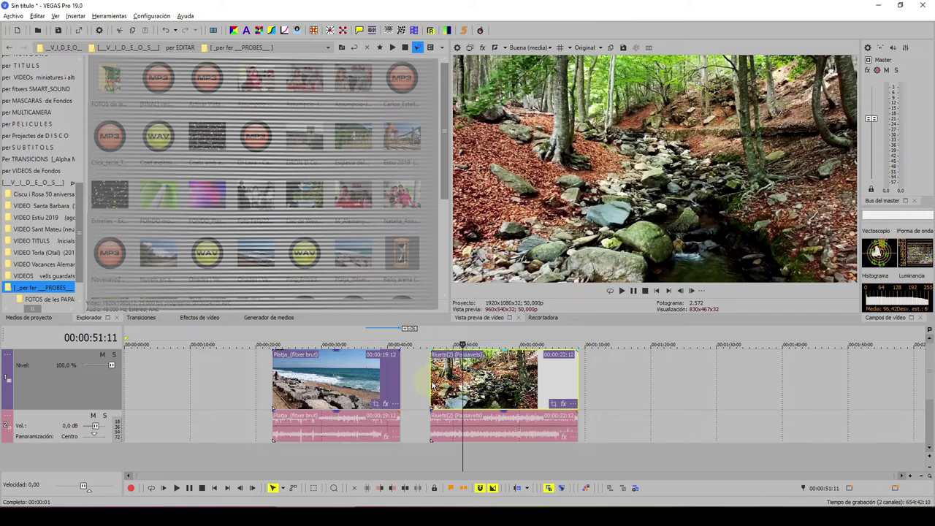
pyautogui.moveTo(431, 384); pyautogui.dragTo(462, 387)
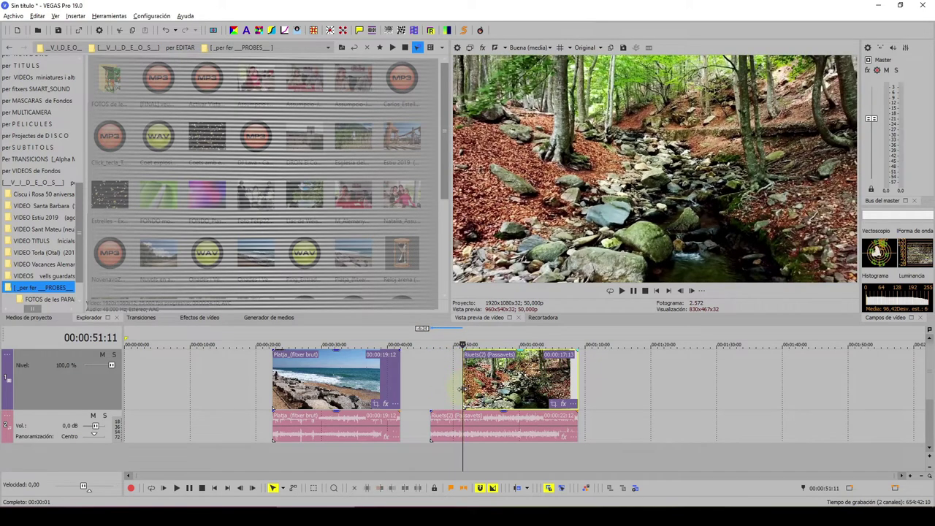
pyautogui.click(387, 427)
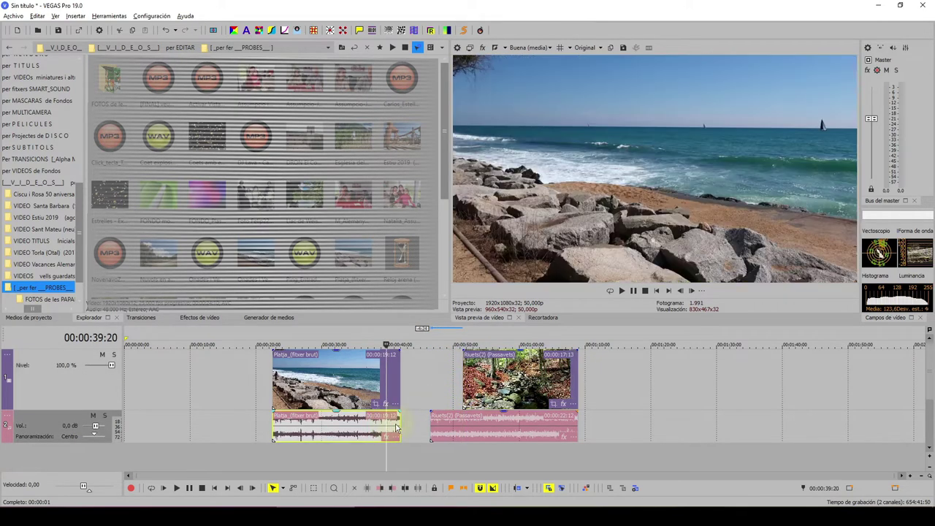
pyautogui.moveTo(394, 425); pyautogui.dragTo(369, 429)
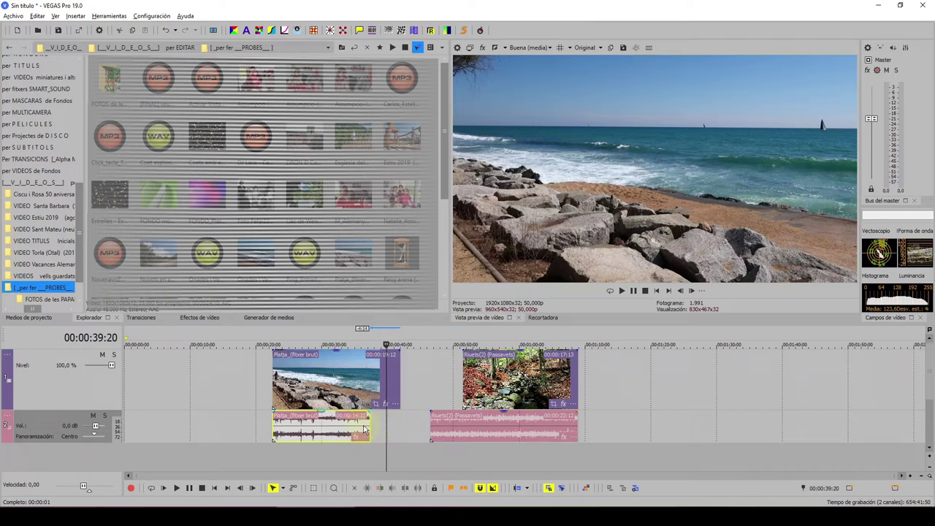
# Step: Regroup the video and audio of the Platja and Riuets(2) clips and move the Riuets(2) group earlier against the Platja clip
pyautogui.press('ctrl')
pyautogui.keyDown('ctrl'); pyautogui.click(347, 379); pyautogui.keyUp('ctrl')
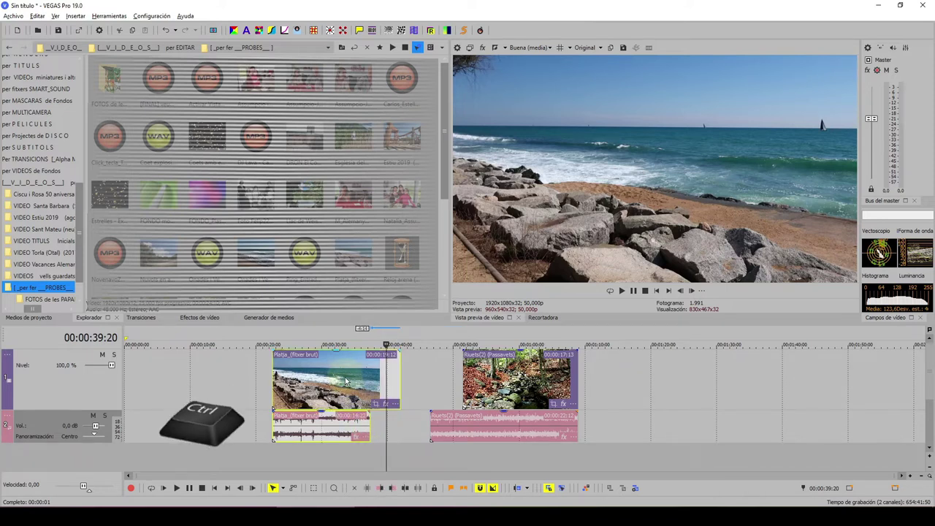
pyautogui.press('g')
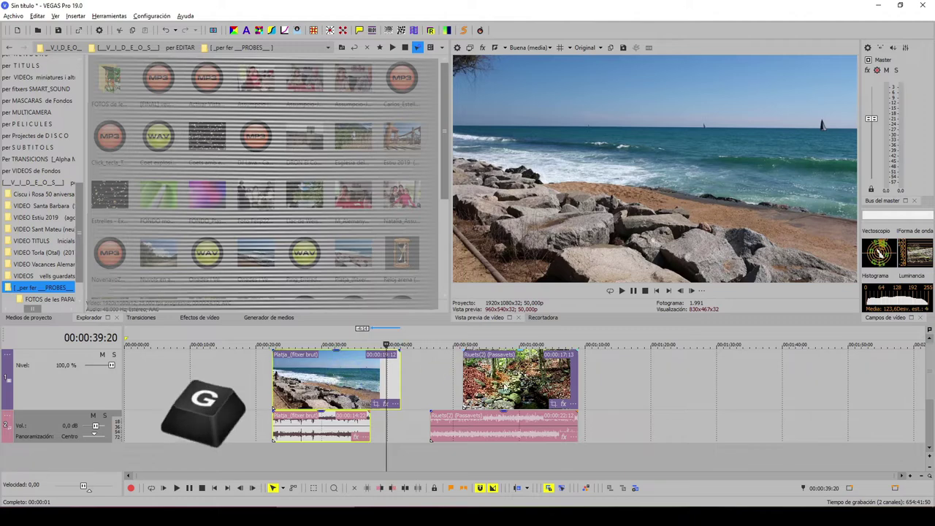
pyautogui.click(504, 387)
pyautogui.press('ctrl')
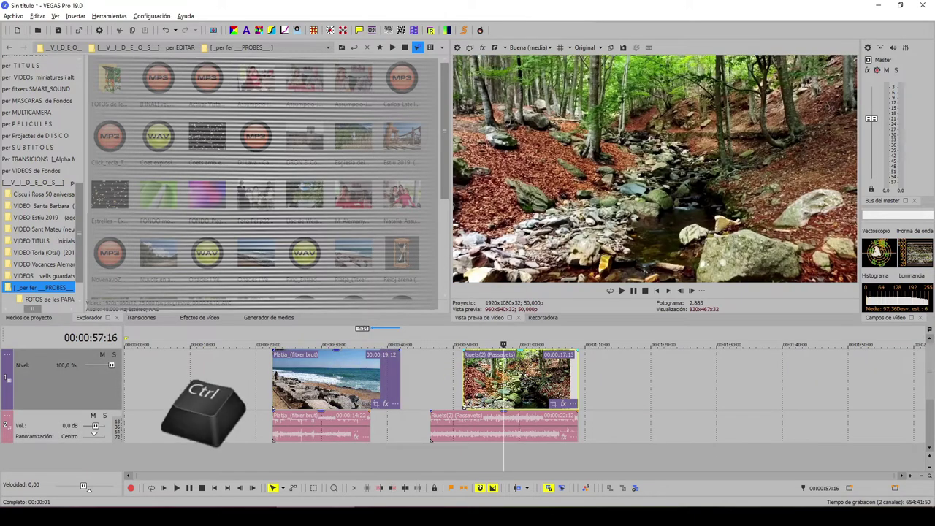
pyautogui.keyDown('ctrl'); pyautogui.click(494, 430); pyautogui.keyUp('ctrl')
pyautogui.press('g')
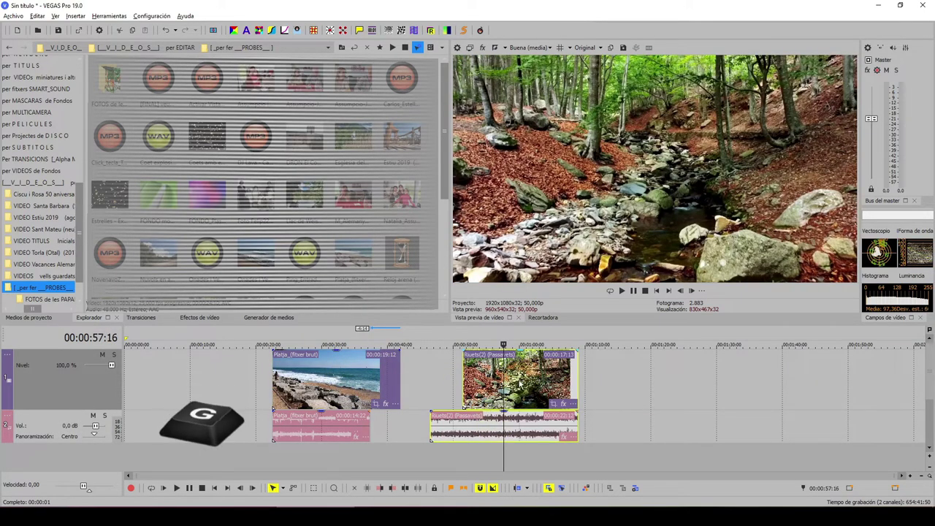
pyautogui.moveTo(520, 381); pyautogui.dragTo(459, 380)
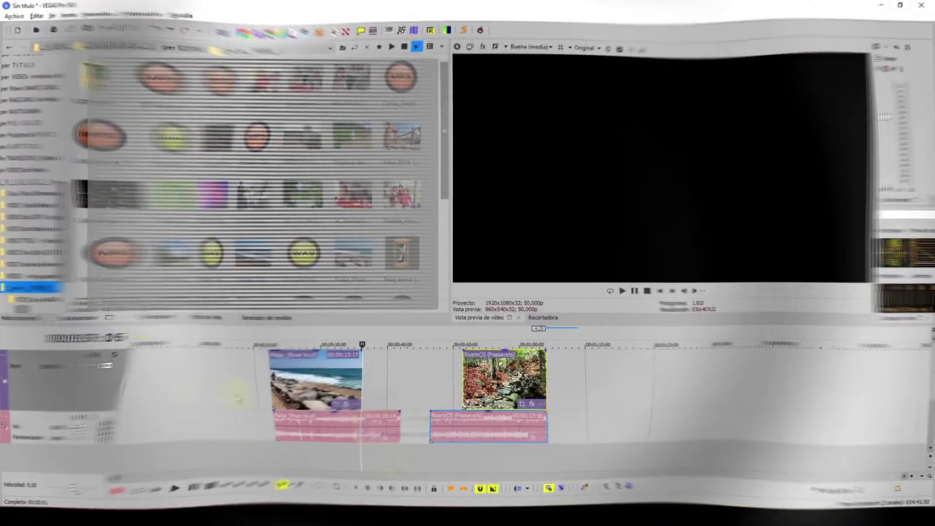
pyautogui.click(231, 395)
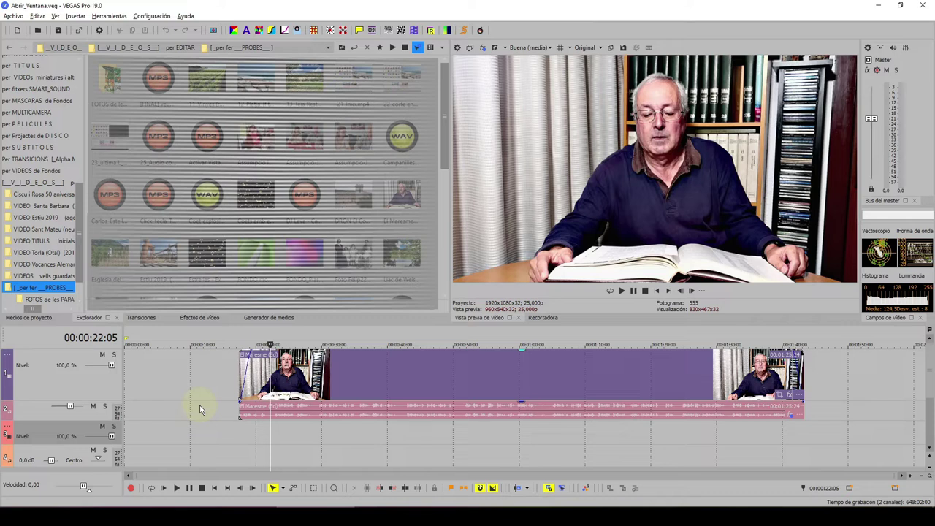
# Step: Ungroup the El Maresme clip's audio from its video and select only the video event
pyautogui.click(454, 393)
pyautogui.click(388, 413)
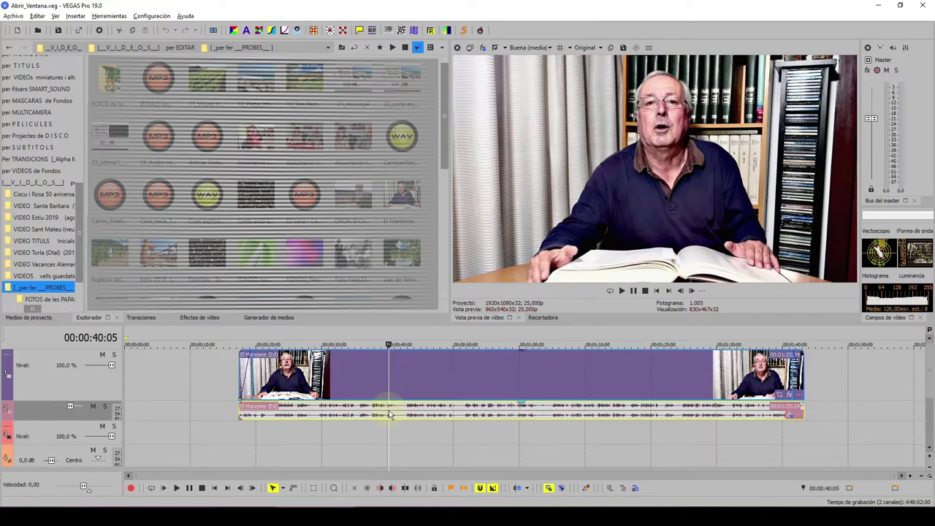
pyautogui.press('u')
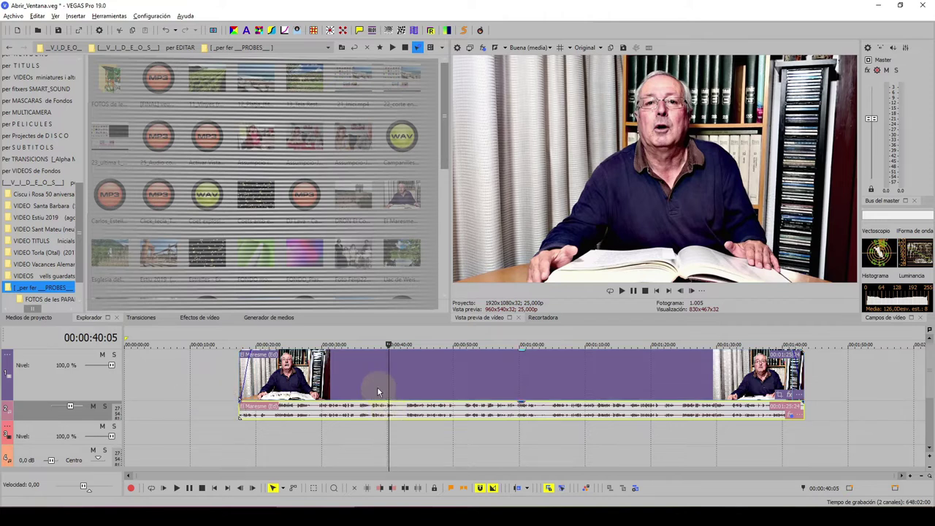
pyautogui.moveTo(365, 373)
pyautogui.mouseDown()
pyautogui.moveTo(340, 377)
pyautogui.moveTo(370, 377)
pyautogui.mouseUp()
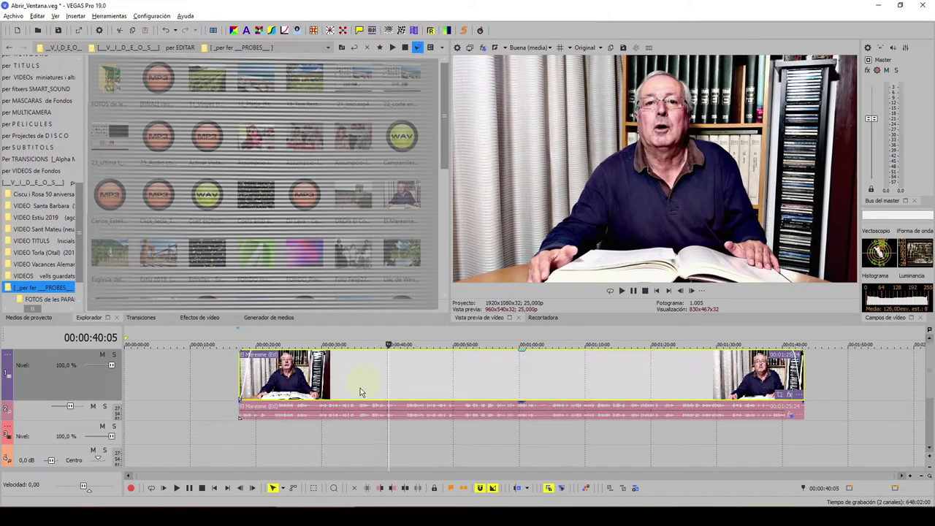
# Step: Split the El Maresme video event at 00:00:32:20 and 00:00:52:10, leaving its audio uncut
pyautogui.click(341, 343)
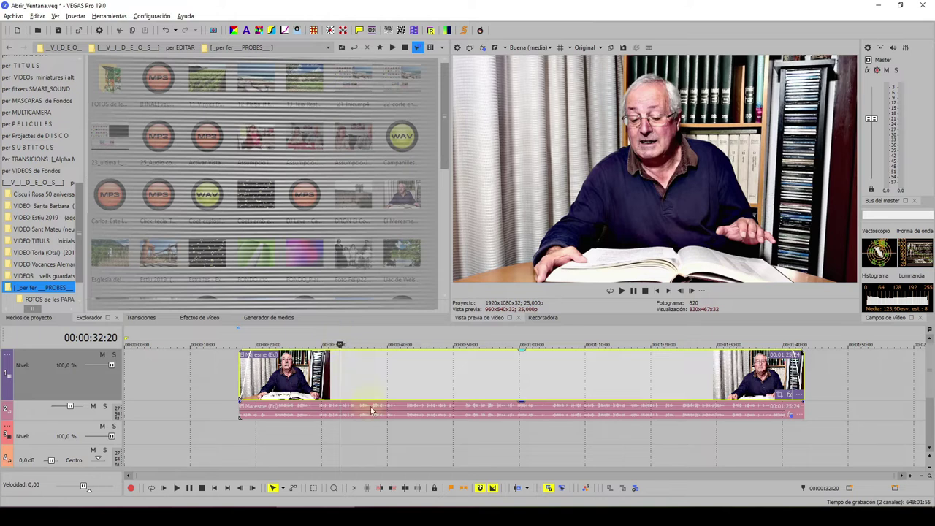
pyautogui.click(405, 491)
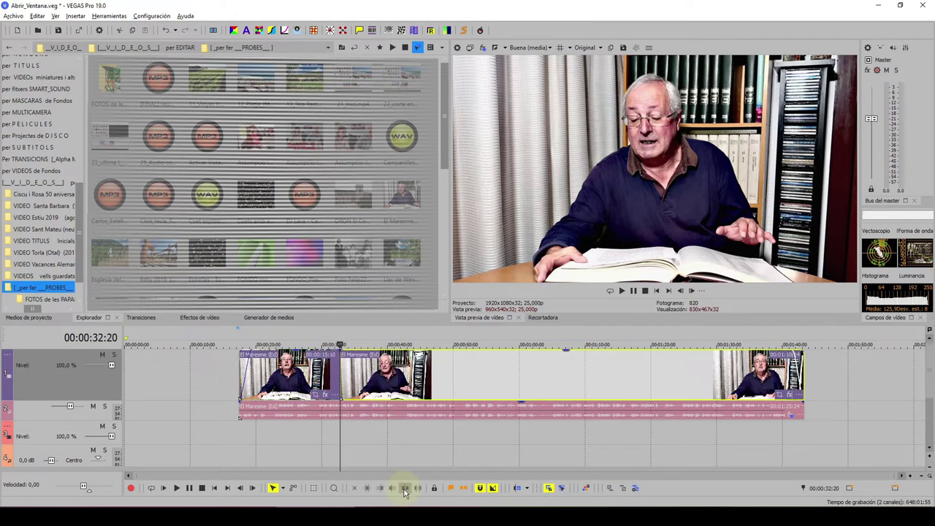
pyautogui.click(470, 337)
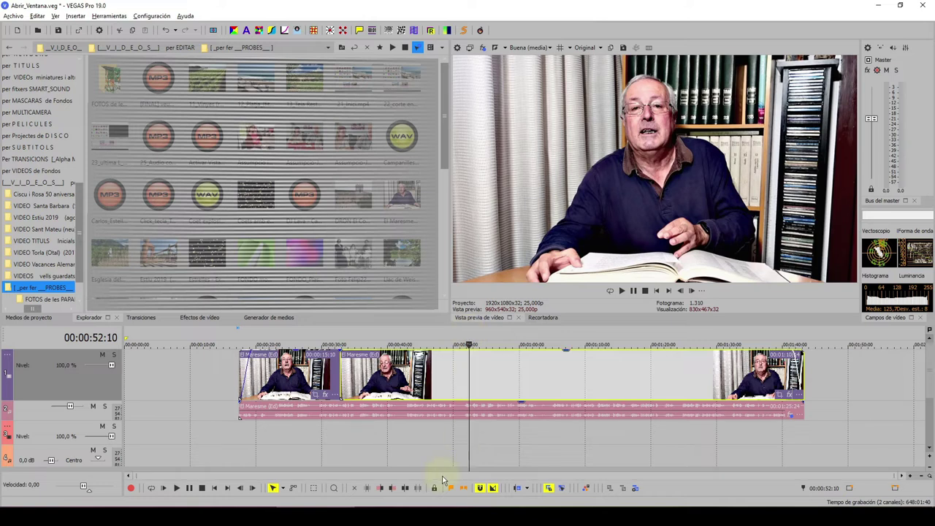
pyautogui.click(405, 490)
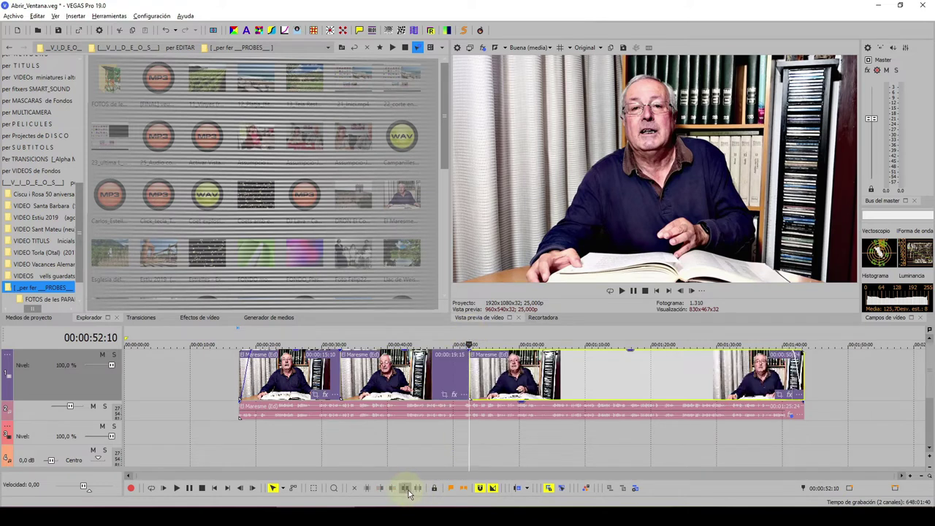
# Step: Split the last piece of the El Maresme video event at 00:01:14:12, leaving its audio uncut
pyautogui.click(617, 345)
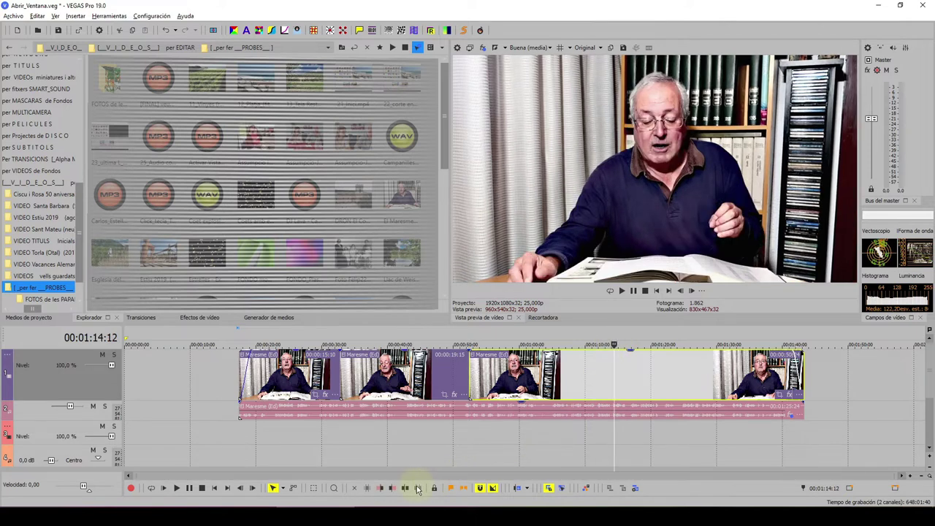
pyautogui.click(406, 490)
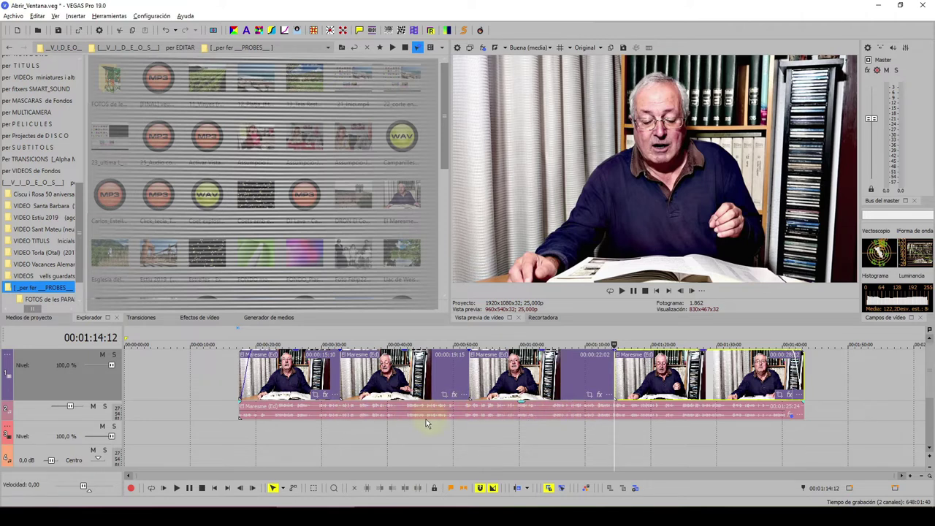
# Step: Group the four El Maresme video pieces with their uncut audio and move the group slightly later on the timeline
pyautogui.press('ctrl')
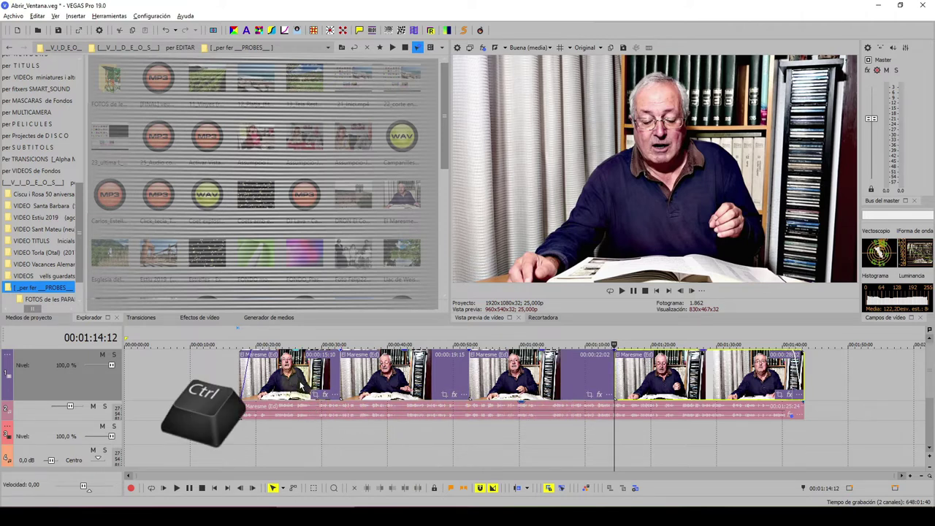
pyautogui.keyDown('ctrl'); pyautogui.click(300, 388); pyautogui.keyUp('ctrl')
pyautogui.keyDown('ctrl'); pyautogui.click(402, 387); pyautogui.keyUp('ctrl')
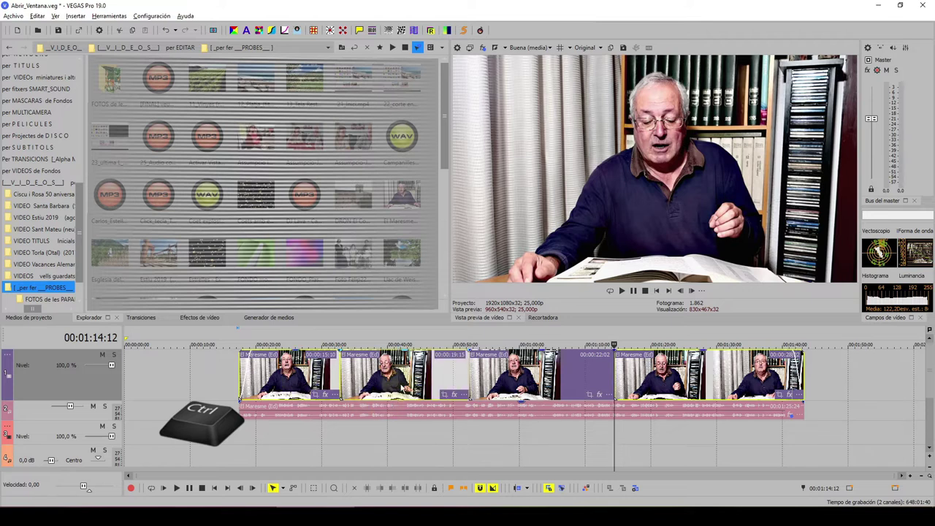
pyautogui.keyDown('ctrl'); pyautogui.click(611, 398); pyautogui.keyUp('ctrl')
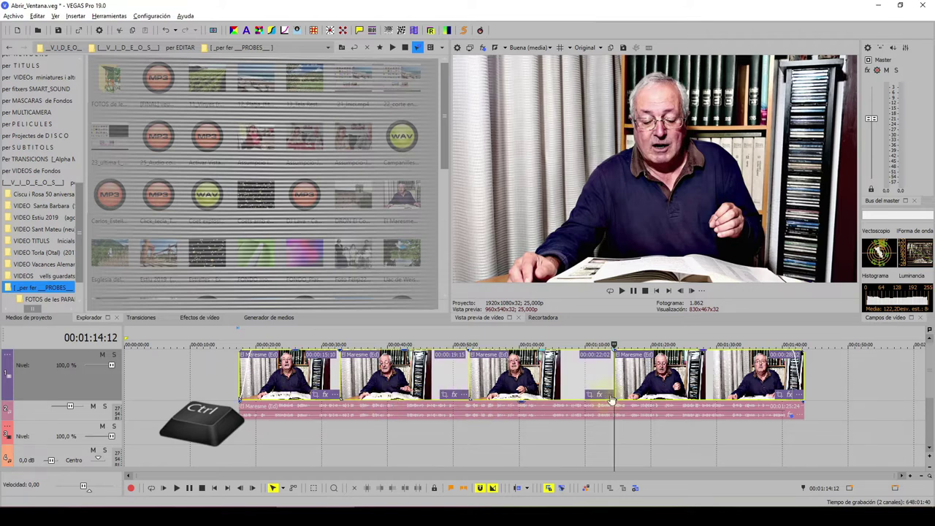
pyautogui.keyDown('ctrl'); pyautogui.click(508, 410); pyautogui.keyUp('ctrl')
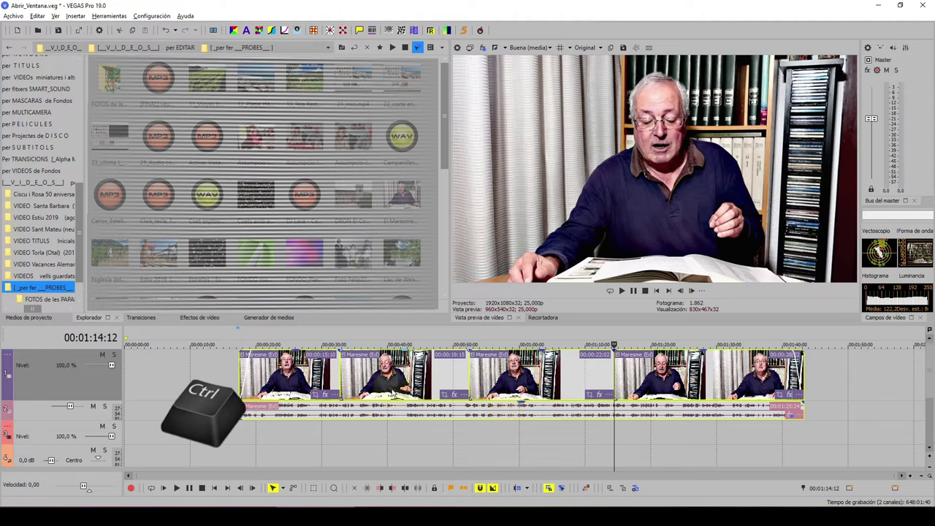
pyautogui.press('g')
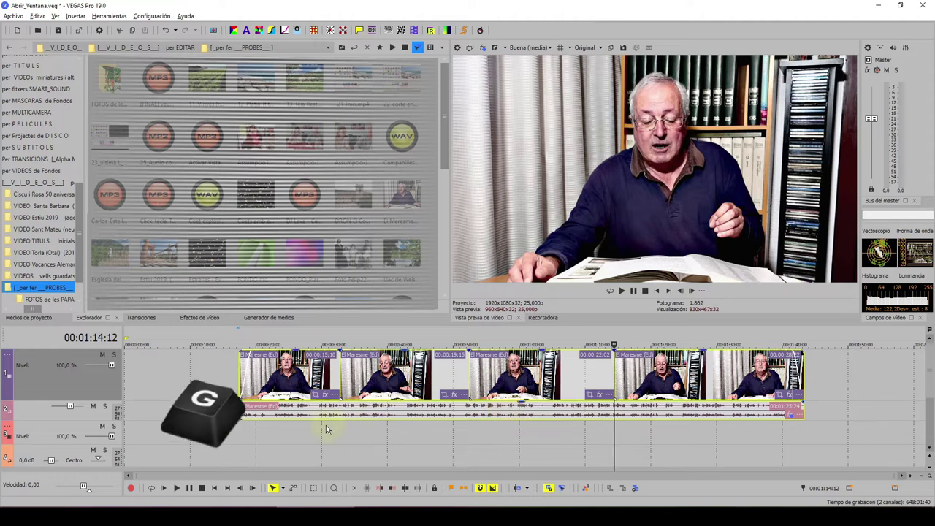
pyautogui.moveTo(305, 386)
pyautogui.mouseDown()
pyautogui.moveTo(283, 385)
pyautogui.moveTo(316, 387)
pyautogui.mouseUp()
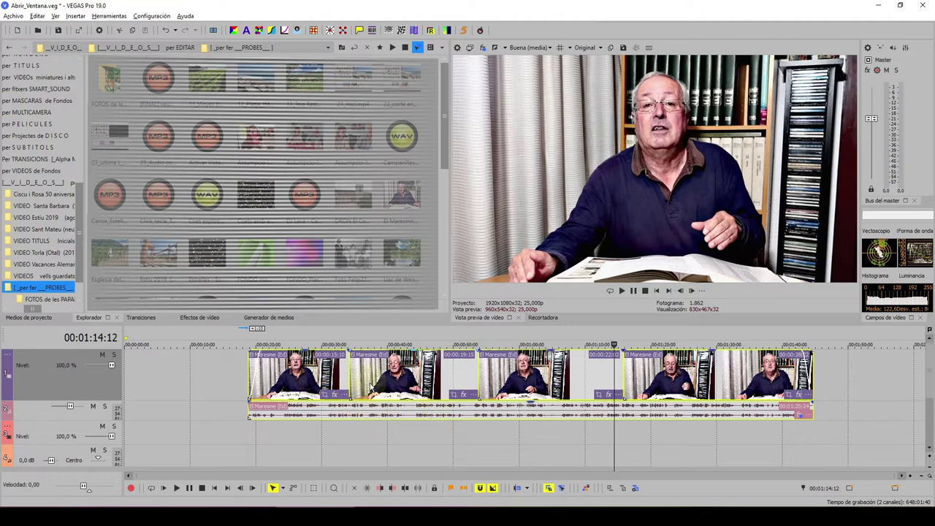
# Step: Trim the starts of the second, third and fourth El Maresme video pieces to lengths of 00:00:14:20, 00:00:16:22 and 00:00:23:06
pyautogui.click(369, 385)
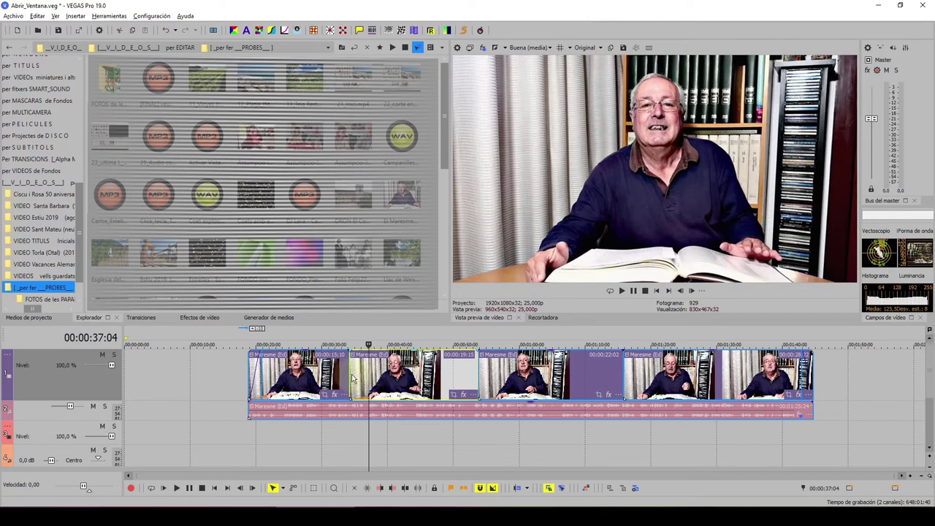
pyautogui.moveTo(352, 373); pyautogui.dragTo(382, 374)
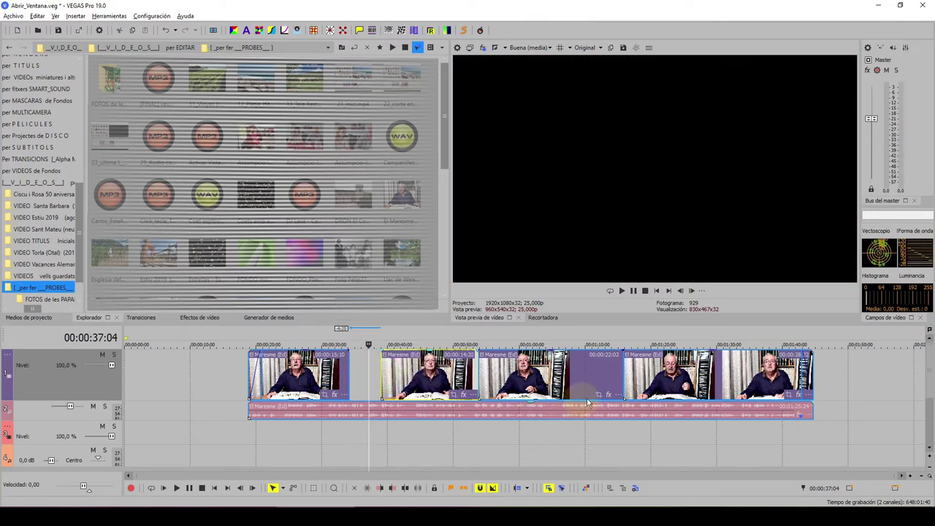
pyautogui.click(593, 377)
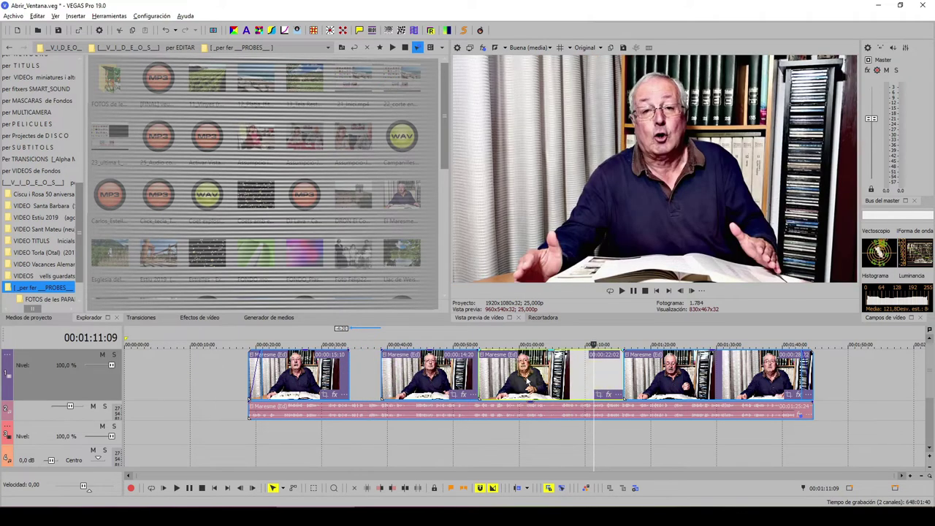
pyautogui.moveTo(481, 372); pyautogui.dragTo(514, 376)
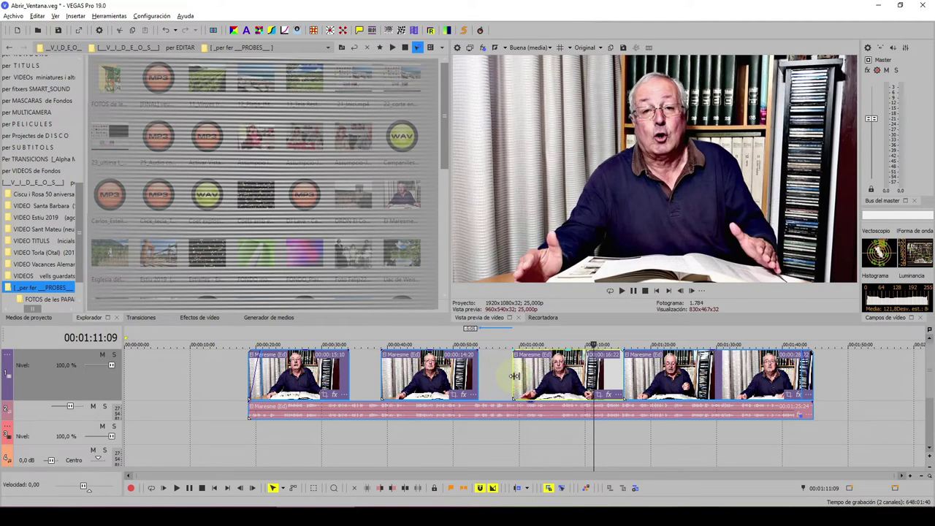
pyautogui.click(672, 376)
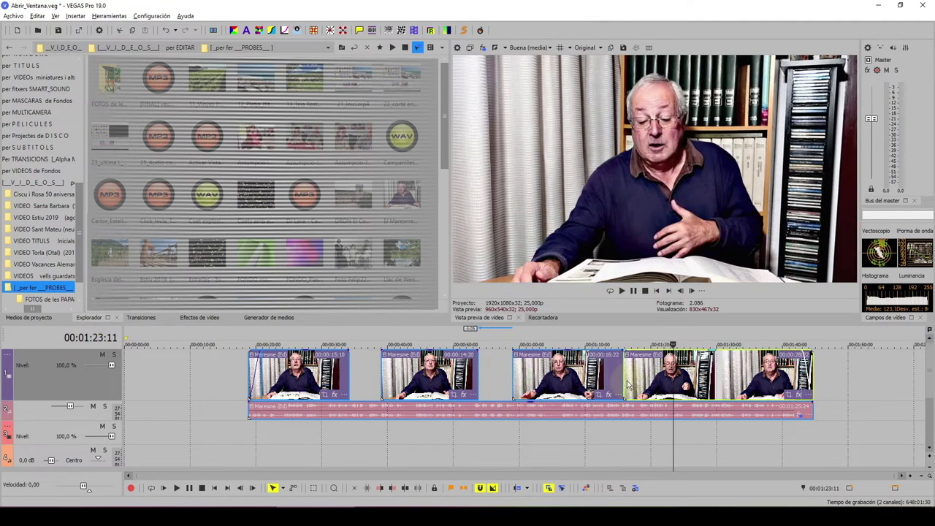
pyautogui.moveTo(626, 373); pyautogui.dragTo(662, 373)
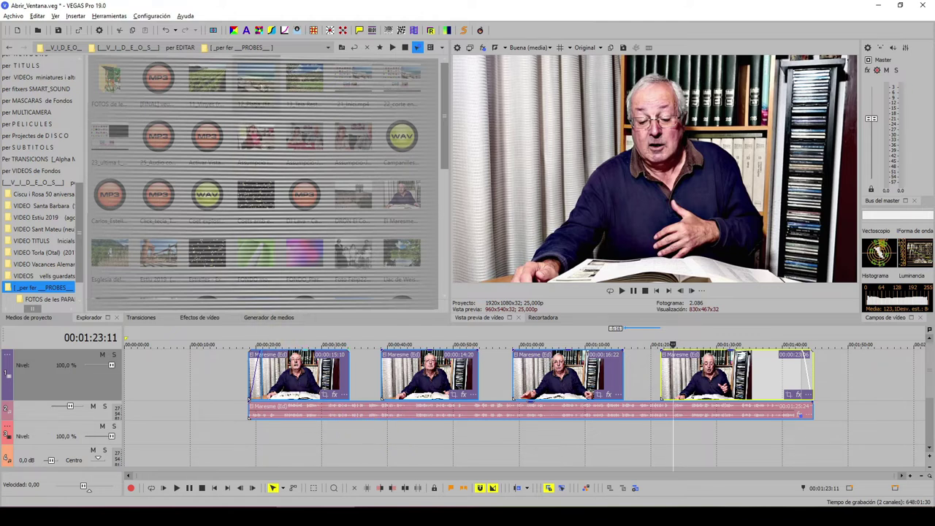
# Step: Place the 12_Platja, 13_Teia Restaurant and 11_Vinyes clips on the lower tracks beneath the three gaps, shortening the Teia clip to span its gap
pyautogui.moveTo(255, 84); pyautogui.dragTo(314, 436)
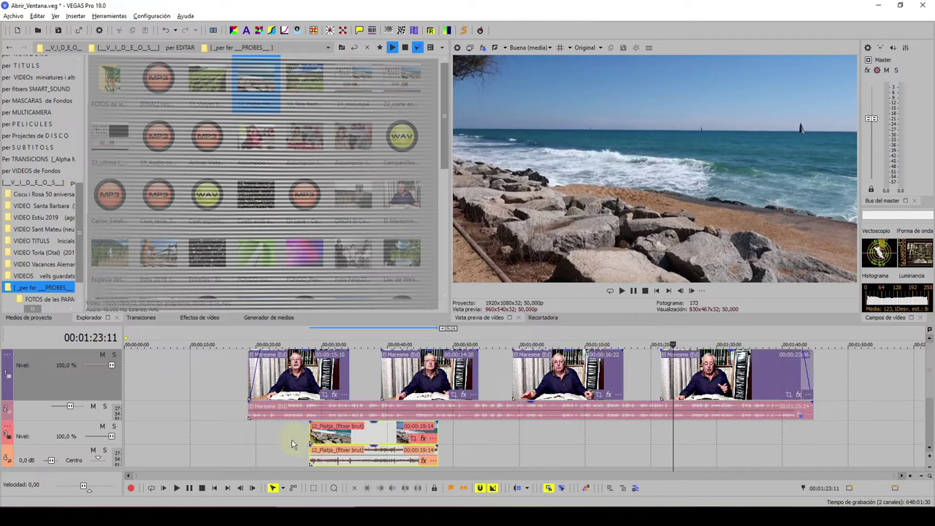
pyautogui.click(291, 433)
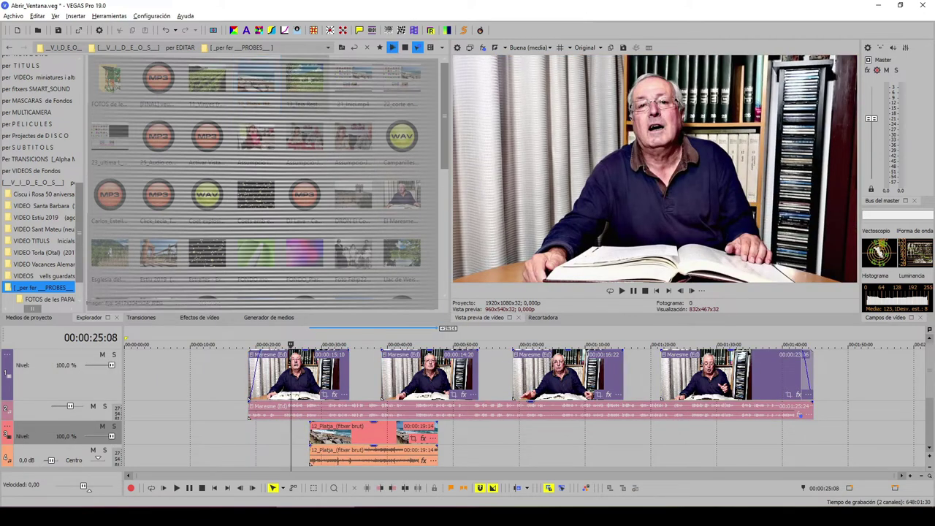
pyautogui.moveTo(459, 347); pyautogui.dragTo(528, 424)
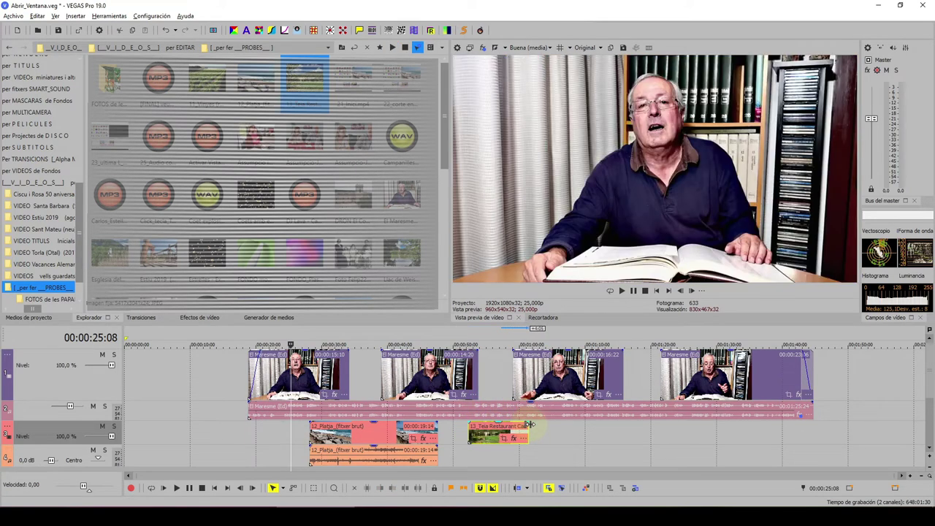
pyautogui.click(208, 84)
pyautogui.moveTo(208, 84); pyautogui.dragTo(607, 437)
# Step: Add fade-outs and fade-ins to the El Maresme video pieces at the edges bordering the gaps
pyautogui.click(345, 374)
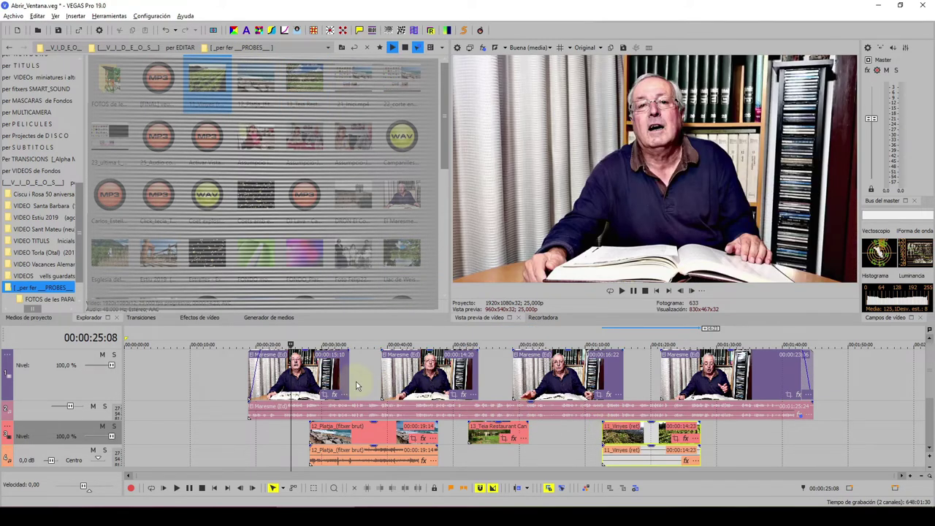
pyautogui.click(350, 351)
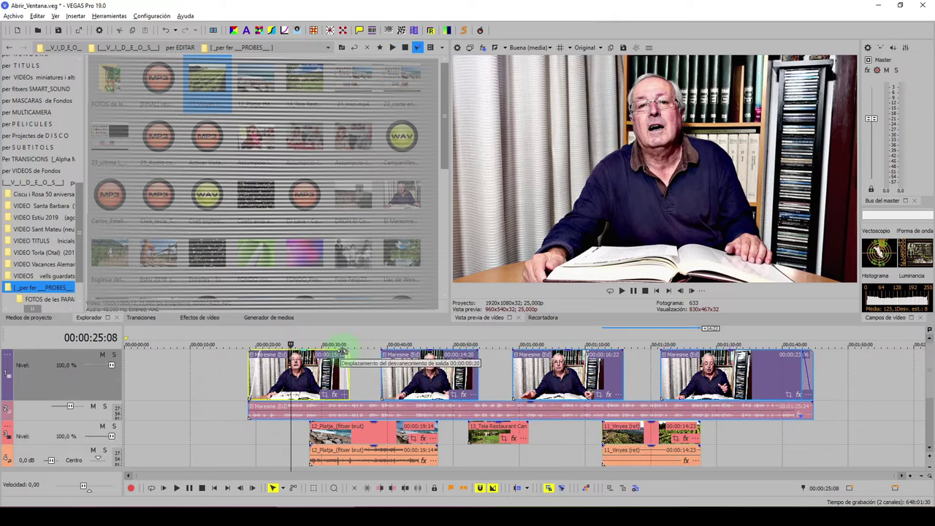
pyautogui.click(383, 354)
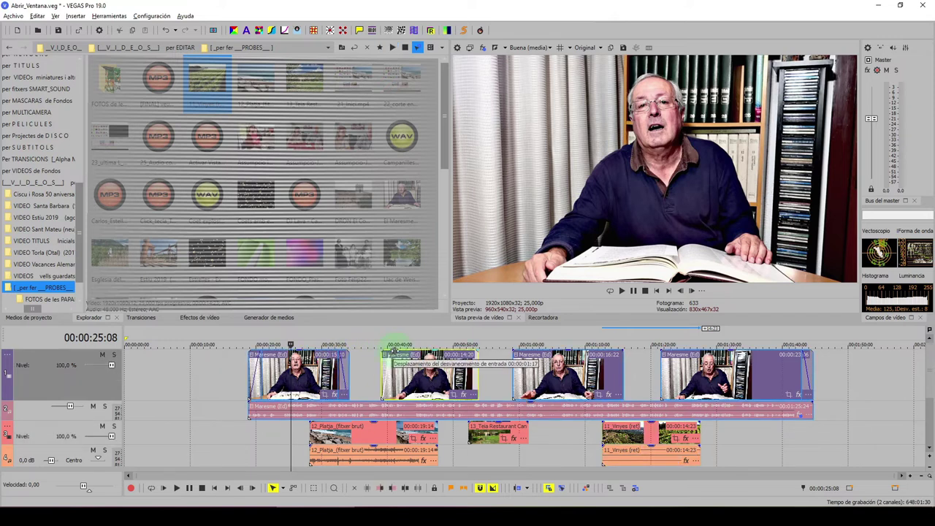
pyautogui.click(514, 352)
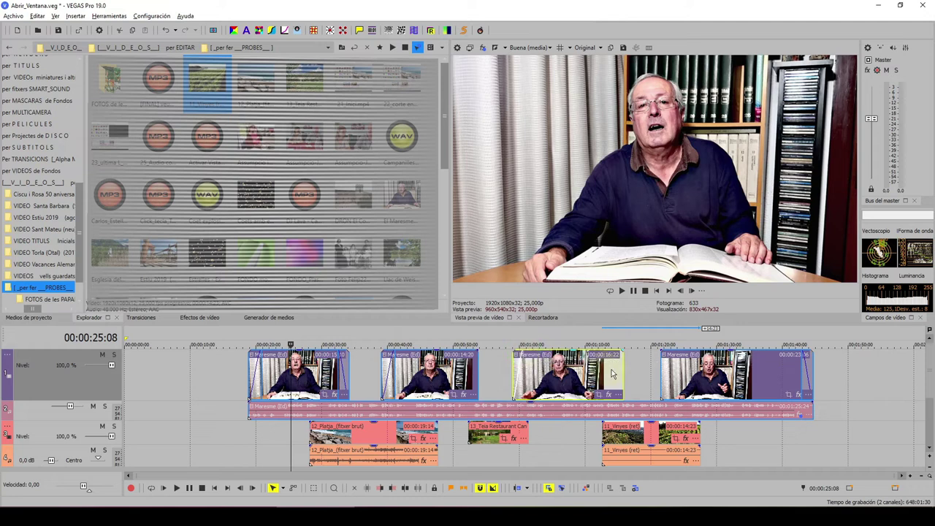
pyautogui.moveTo(623, 352); pyautogui.dragTo(601, 349)
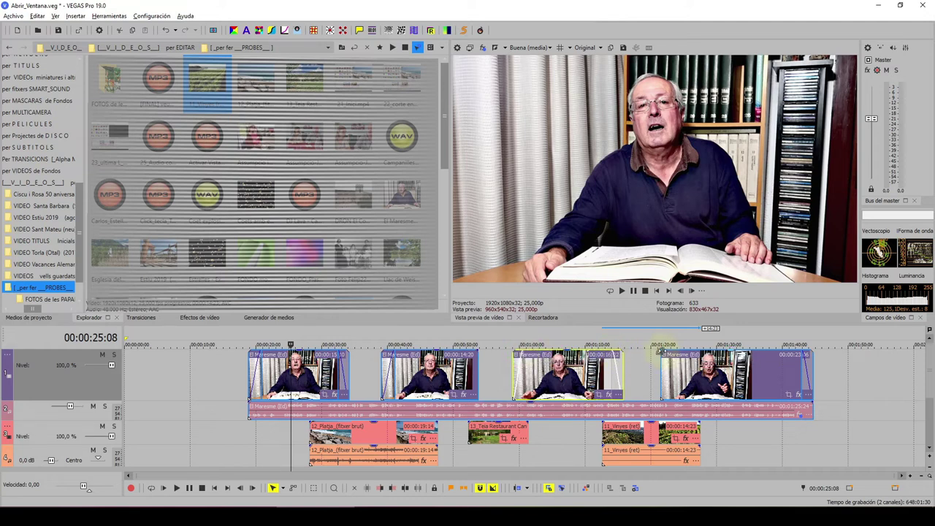
pyautogui.click(661, 352)
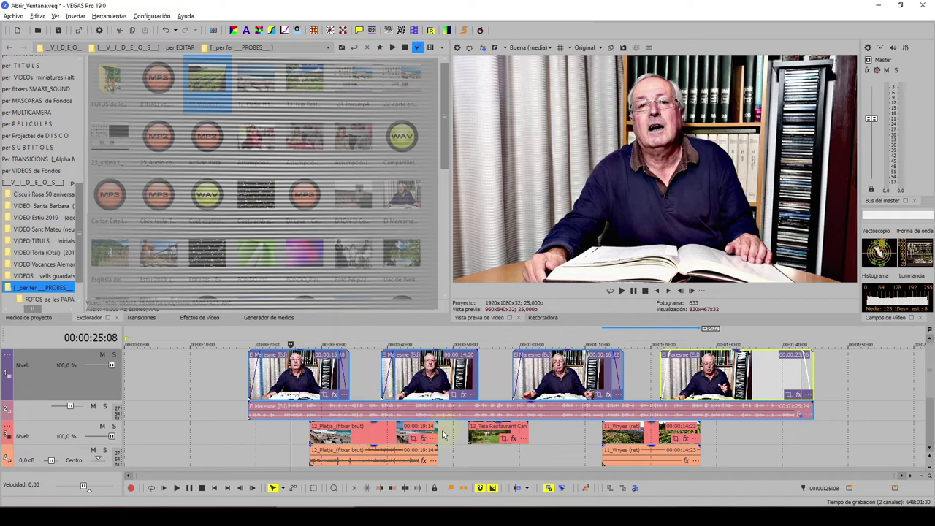
# Step: Ungroup the Platja clip's video and audio and delete its audio event
pyautogui.click(379, 434)
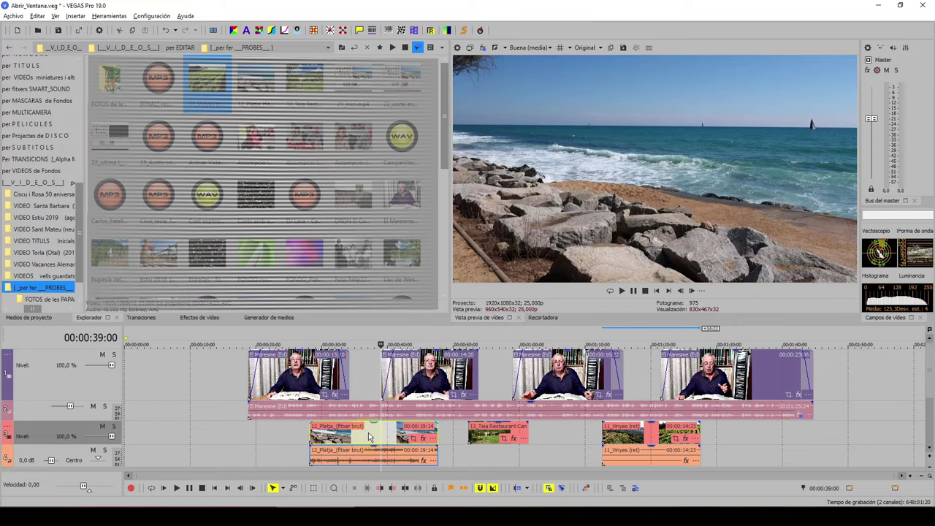
pyautogui.click(367, 431)
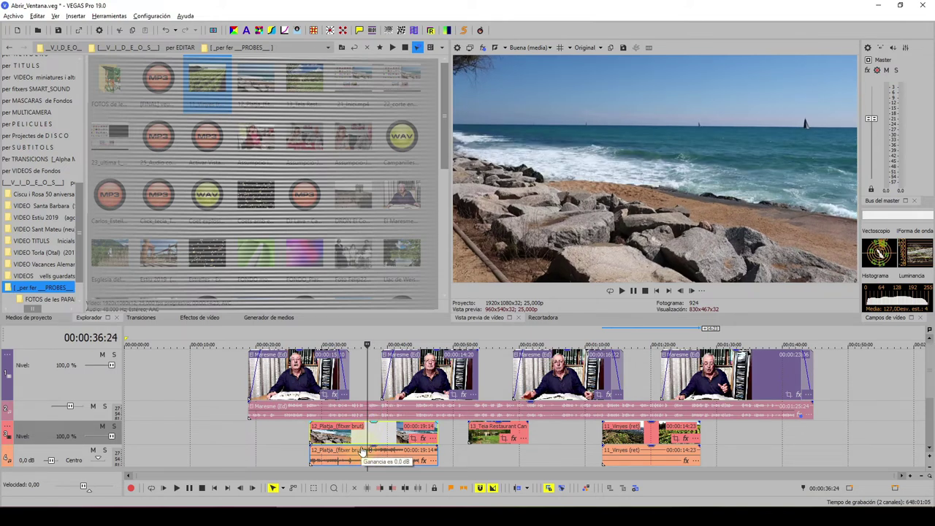
pyautogui.press('u')
pyautogui.click(348, 456)
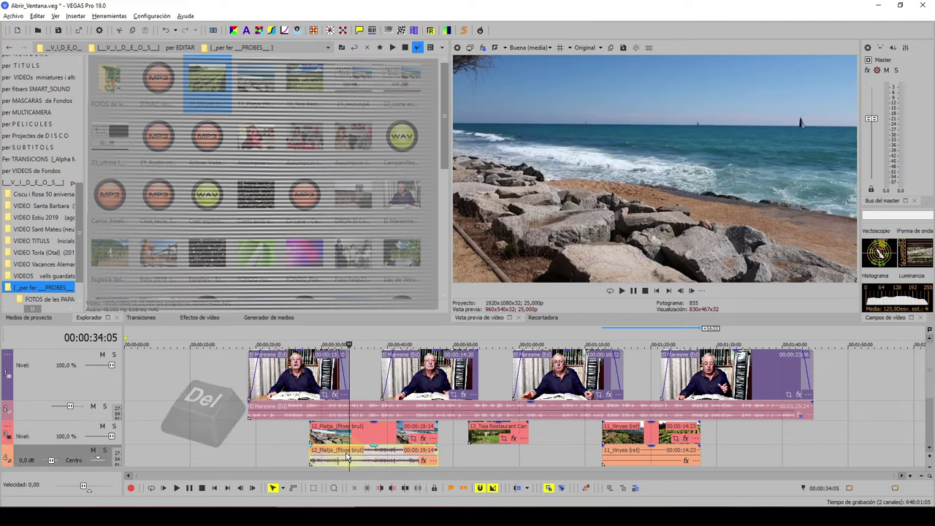
pyautogui.press('Delete')
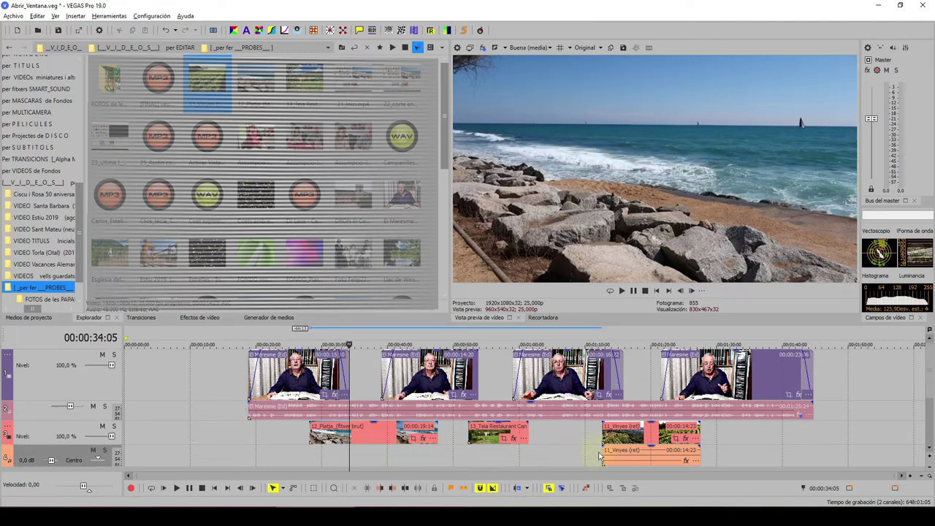
# Step: Ungroup the Vinyes clip's audio from its video and delete the audio event
pyautogui.click(634, 459)
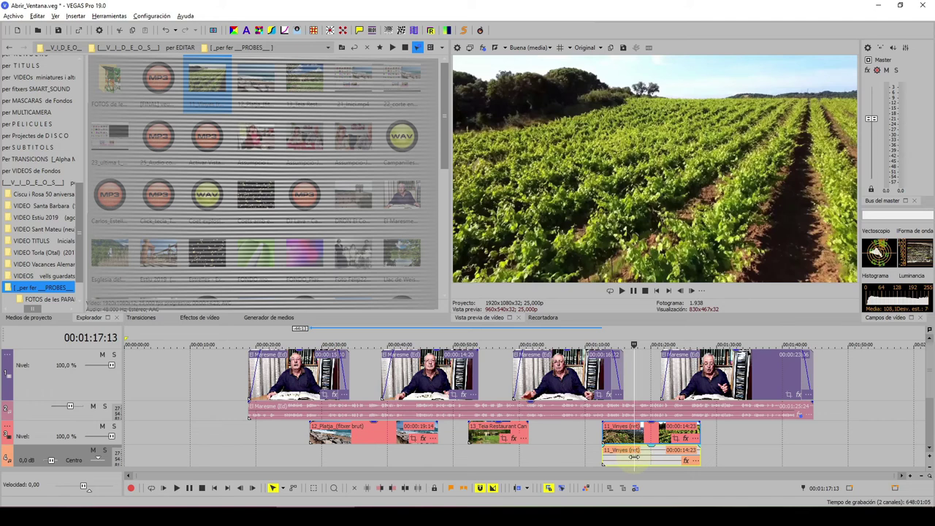
pyautogui.press('u')
pyautogui.press('Delete')
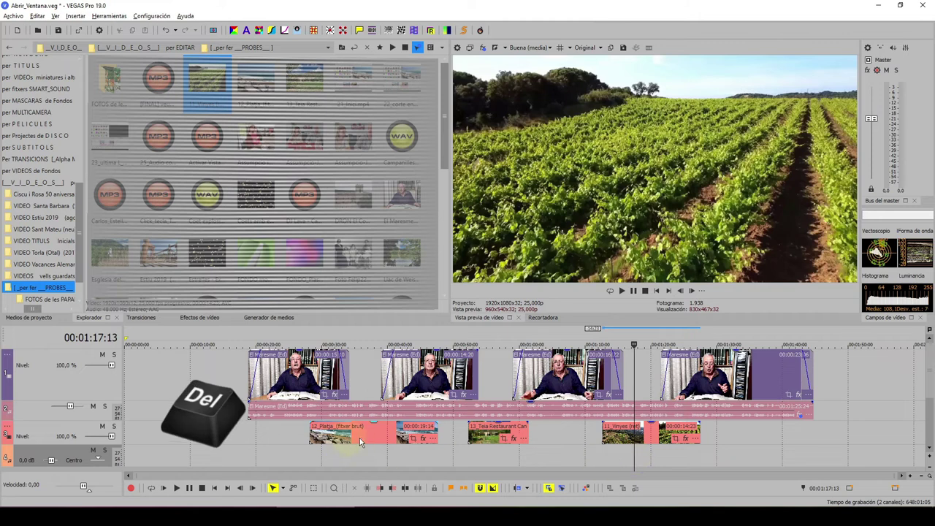
# Step: Play back the transitions from El Maresme to the Platja clip and around the Vinyes clip, checking the continuous audio
pyautogui.click(334, 341)
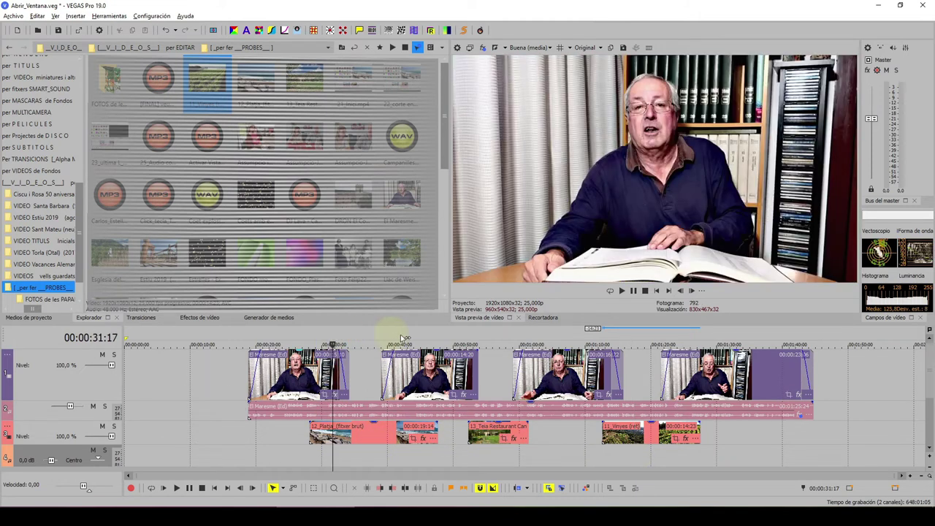
pyautogui.click(622, 291)
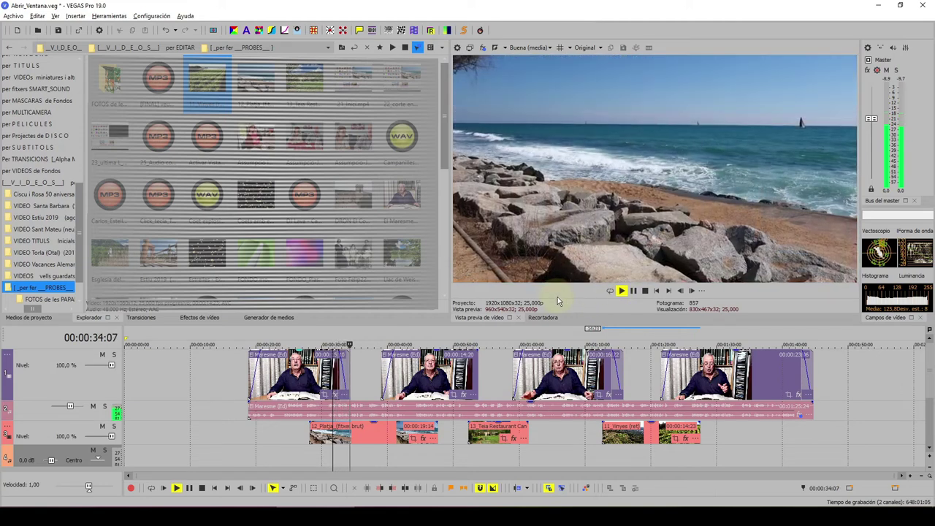
pyautogui.click(603, 336)
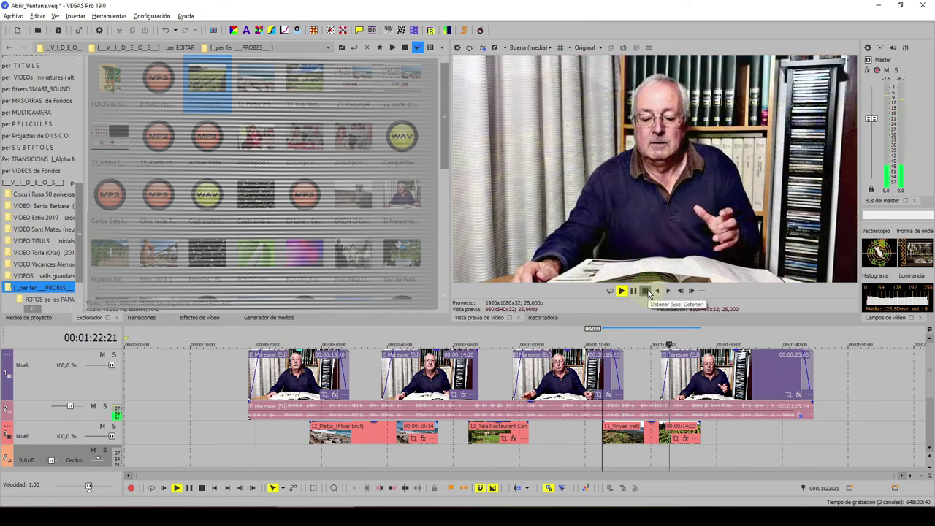
pyautogui.click(646, 291)
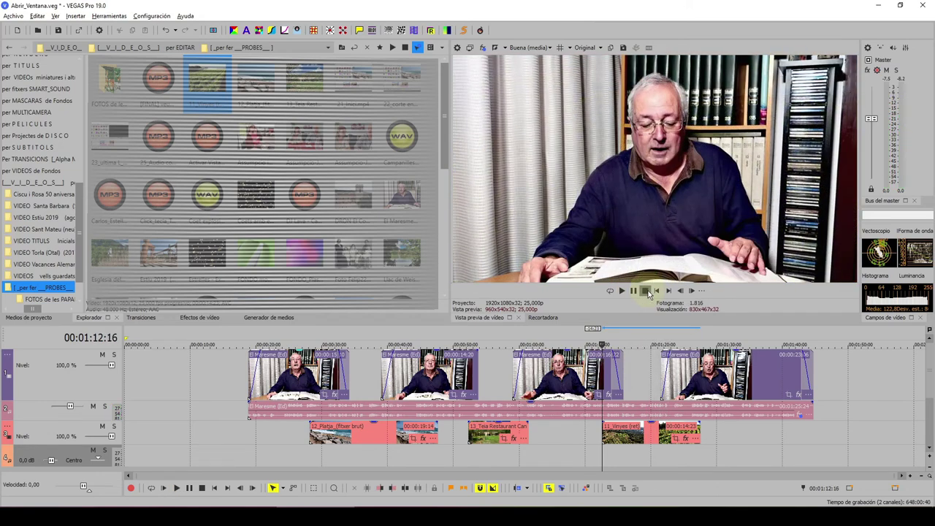
# Step: Group all El Maresme video pieces and their audio with the Platja, Teia and Vinyes clips, and move the whole group slightly later
pyautogui.keyDown('ctrl'); pyautogui.click(306, 380); pyautogui.keyUp('ctrl')
pyautogui.keyDown('ctrl'); pyautogui.click(430, 373); pyautogui.keyUp('ctrl')
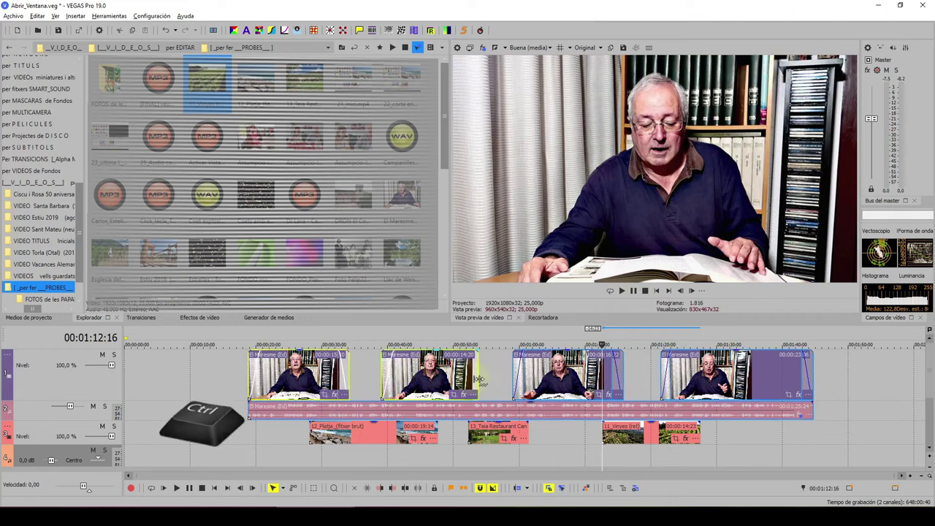
pyautogui.keyDown('ctrl'); pyautogui.click(554, 375); pyautogui.keyUp('ctrl')
pyautogui.keyDown('ctrl'); pyautogui.click(704, 382); pyautogui.keyUp('ctrl')
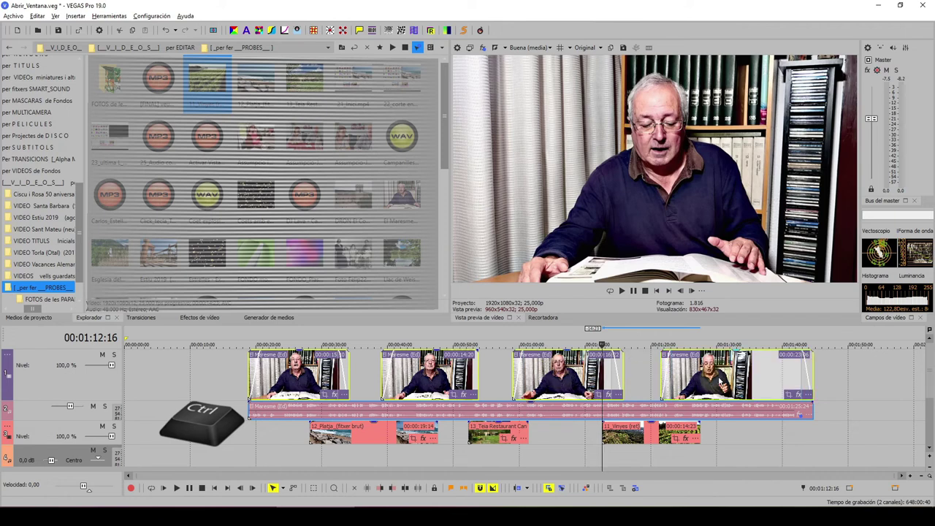
pyautogui.keyDown('ctrl'); pyautogui.click(471, 414); pyautogui.keyUp('ctrl')
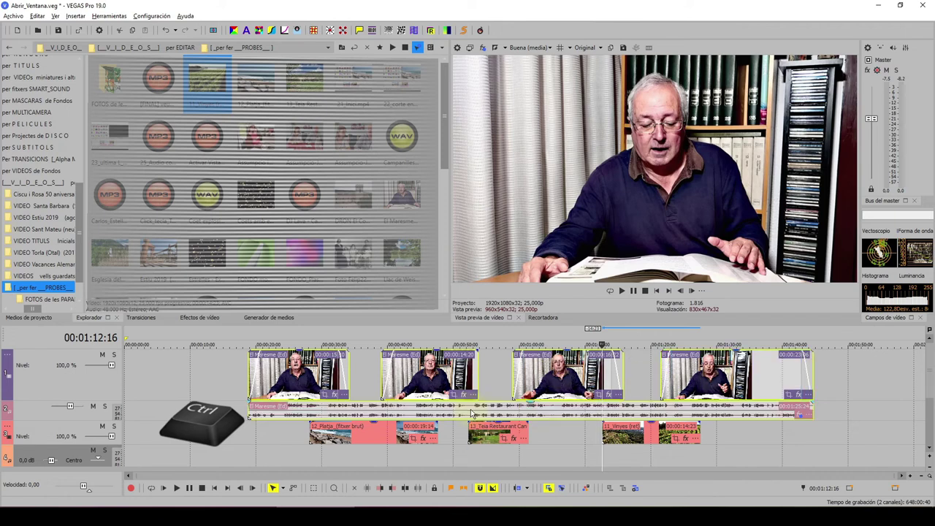
pyautogui.keyDown('ctrl'); pyautogui.click(422, 438); pyautogui.keyUp('ctrl')
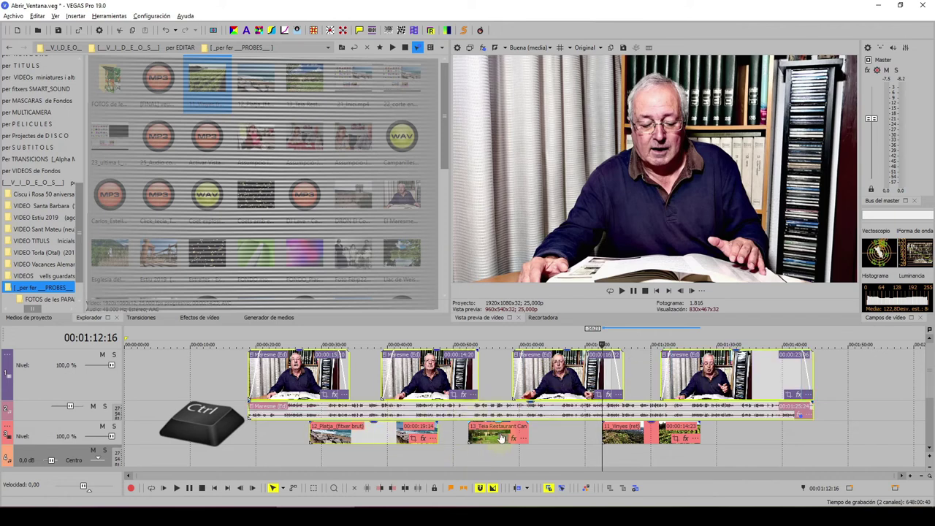
pyautogui.keyDown('ctrl'); pyautogui.click(641, 433); pyautogui.keyUp('ctrl')
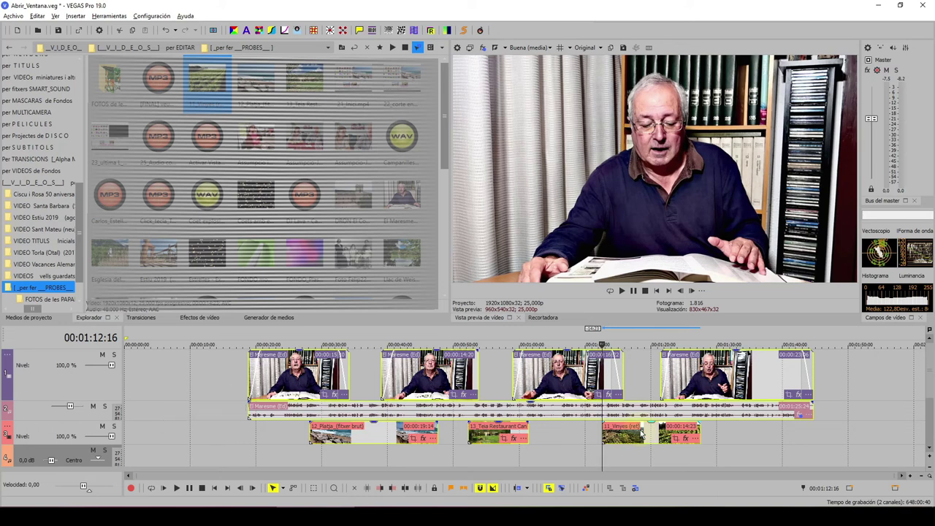
pyautogui.press('g')
pyautogui.click(215, 382)
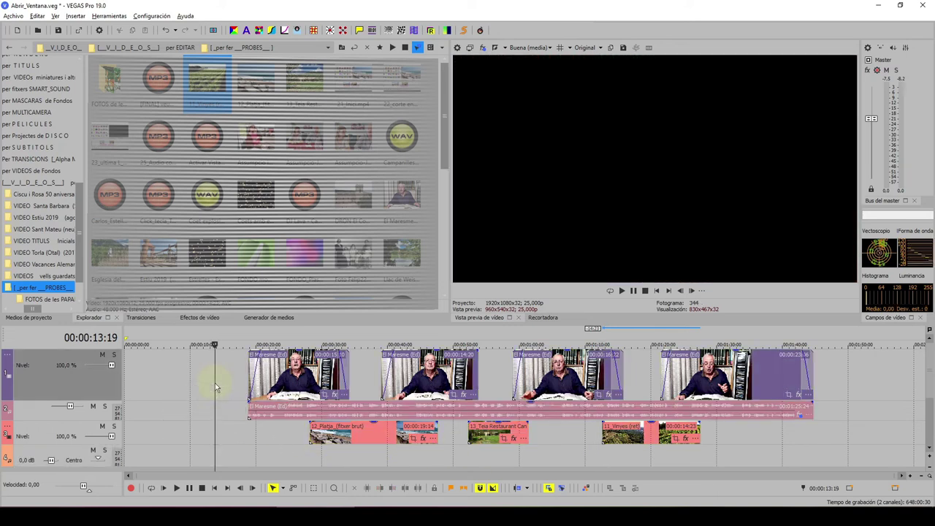
pyautogui.moveTo(297, 387)
pyautogui.mouseDown()
pyautogui.moveTo(347, 387)
pyautogui.moveTo(278, 390)
pyautogui.moveTo(308, 390)
pyautogui.mouseUp()
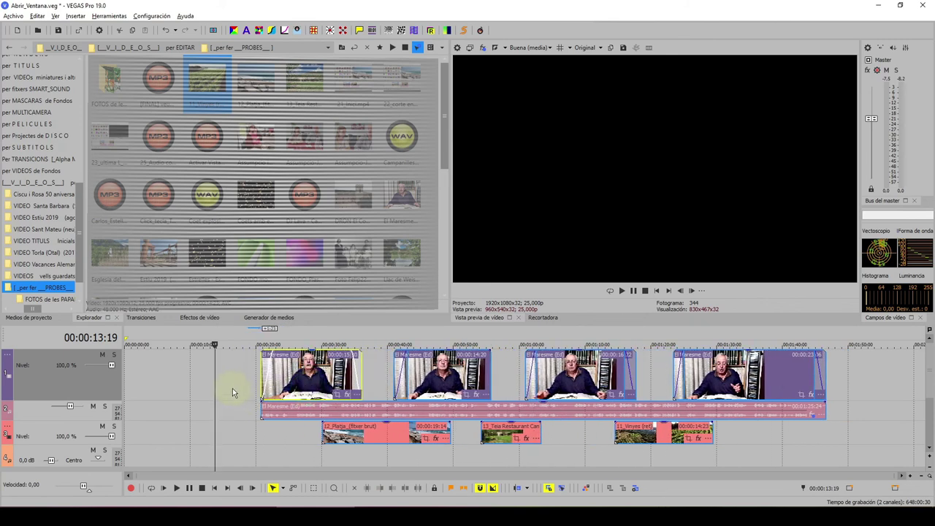